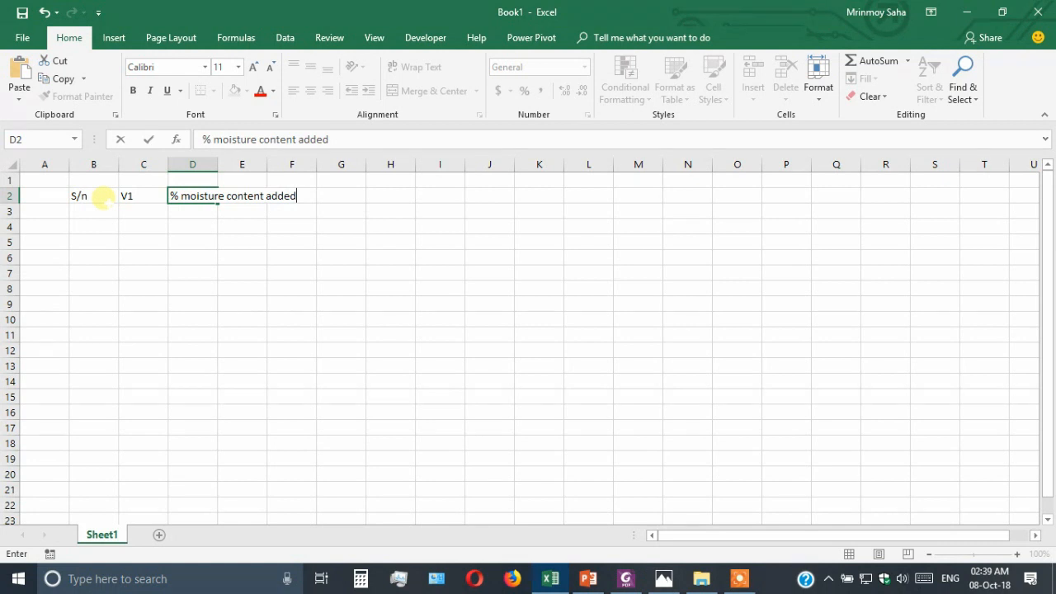
# Finish the "% moisture content added" heading in D2 and fit column D's width to its text.
pyautogui.press('Tab')
pyautogui.moveTo(218, 166); pyautogui.dragTo(221, 167)
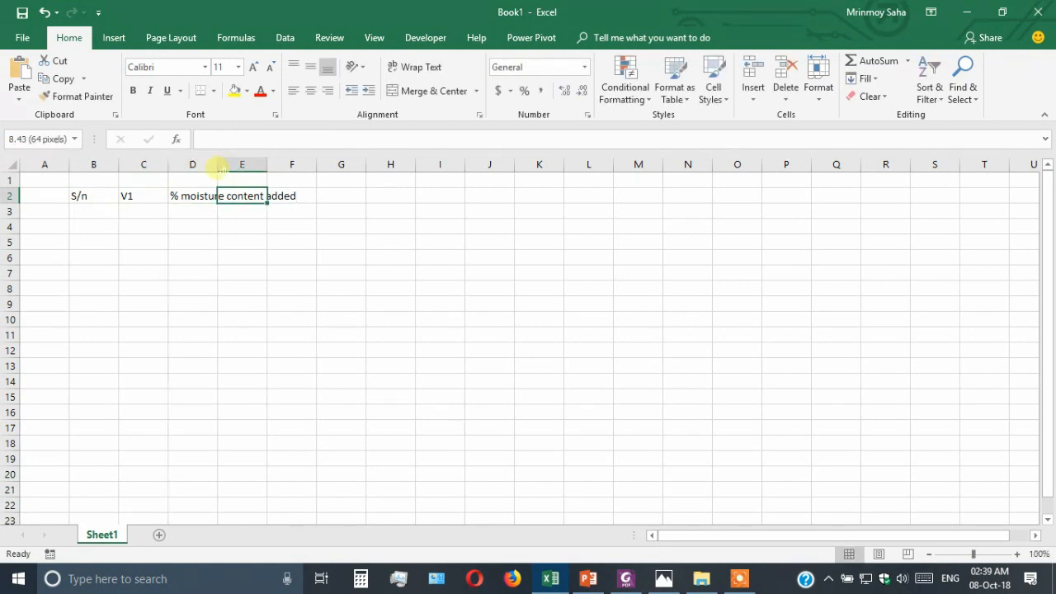
pyautogui.doubleClick(221, 167)
# Add the headings "v2" in E2 and "%bulking" in F2.
pyautogui.write('v')
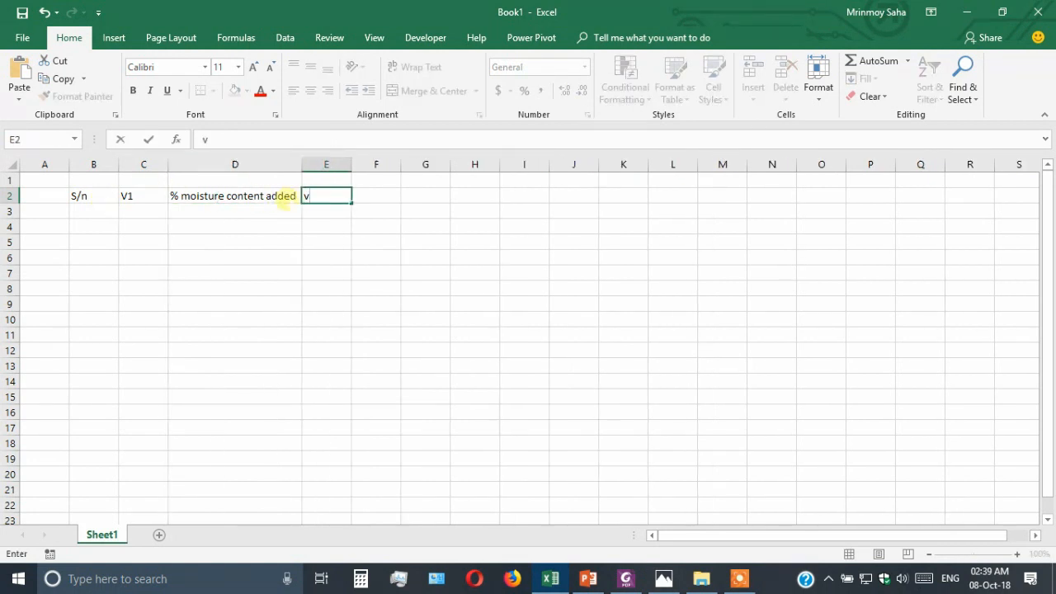
pyautogui.write('2')
pyautogui.press('Tab')
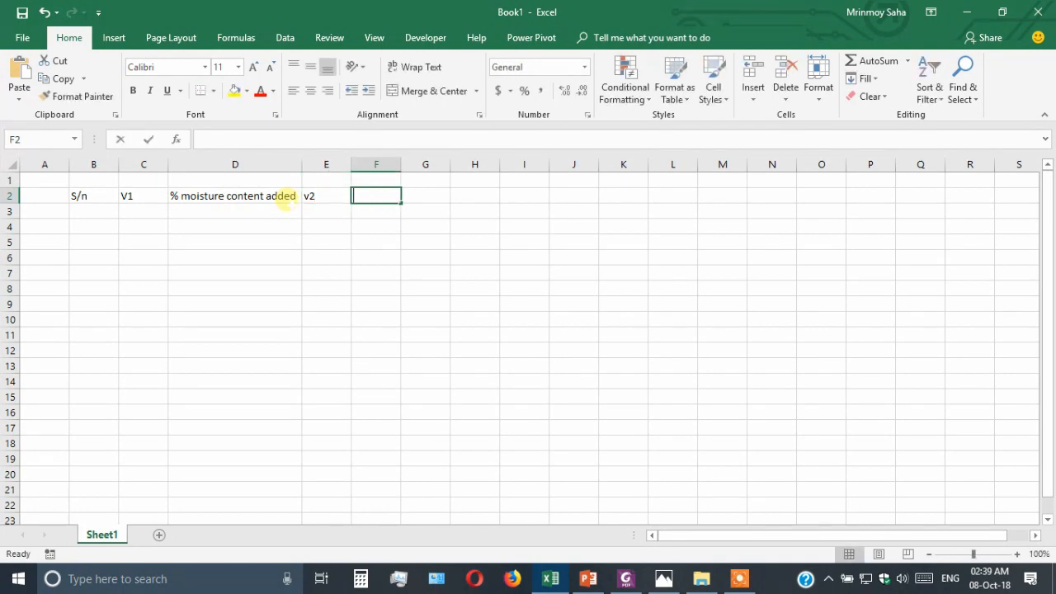
pyautogui.write('%bulking')
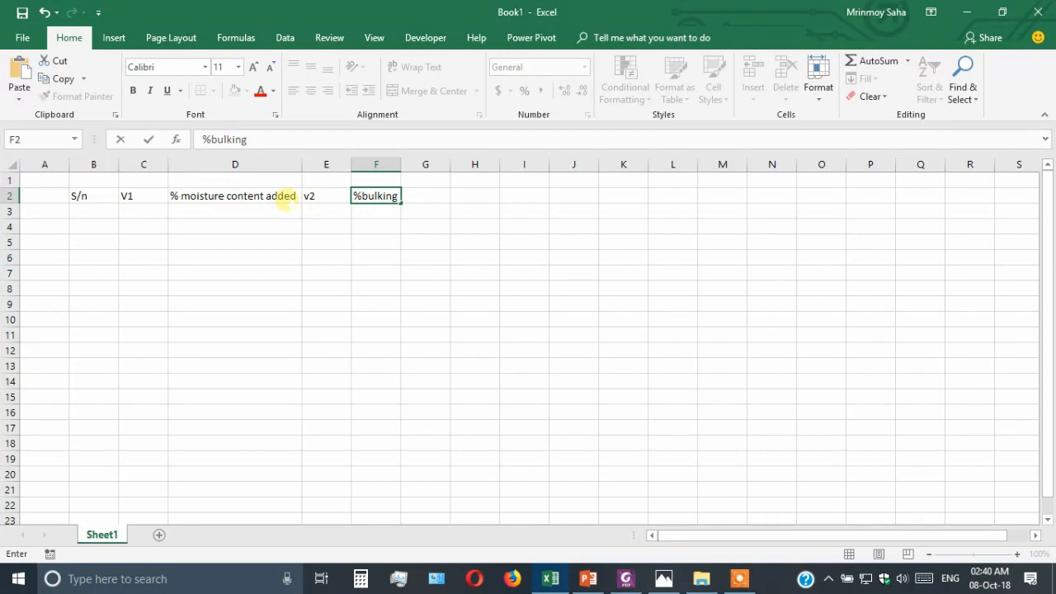
pyautogui.press('Return')
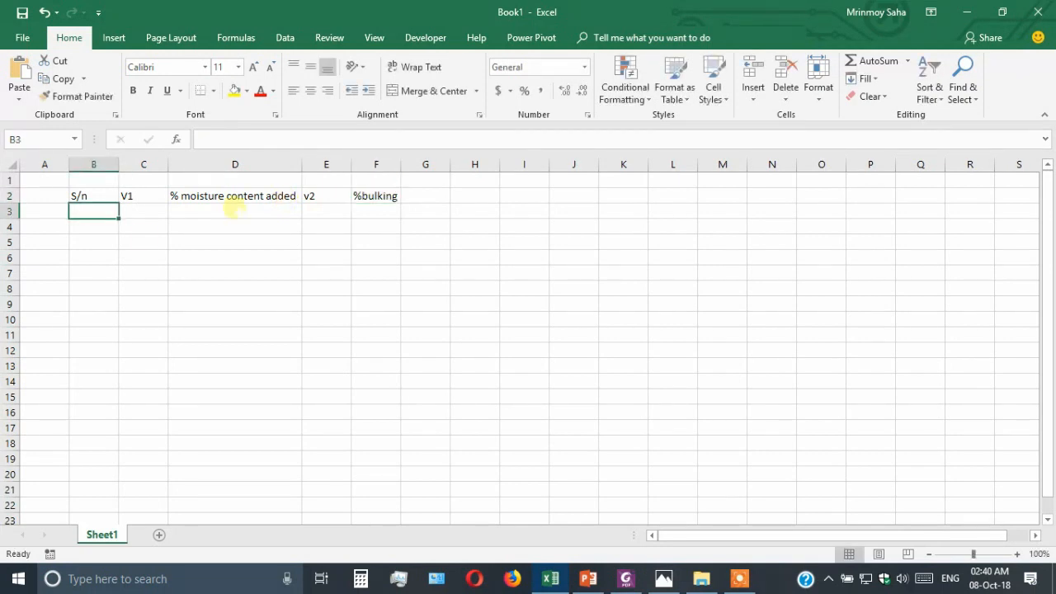
# Fill the first data row with S/n 1, V1 500, moisture content 2 and v2 610.
pyautogui.write('1')
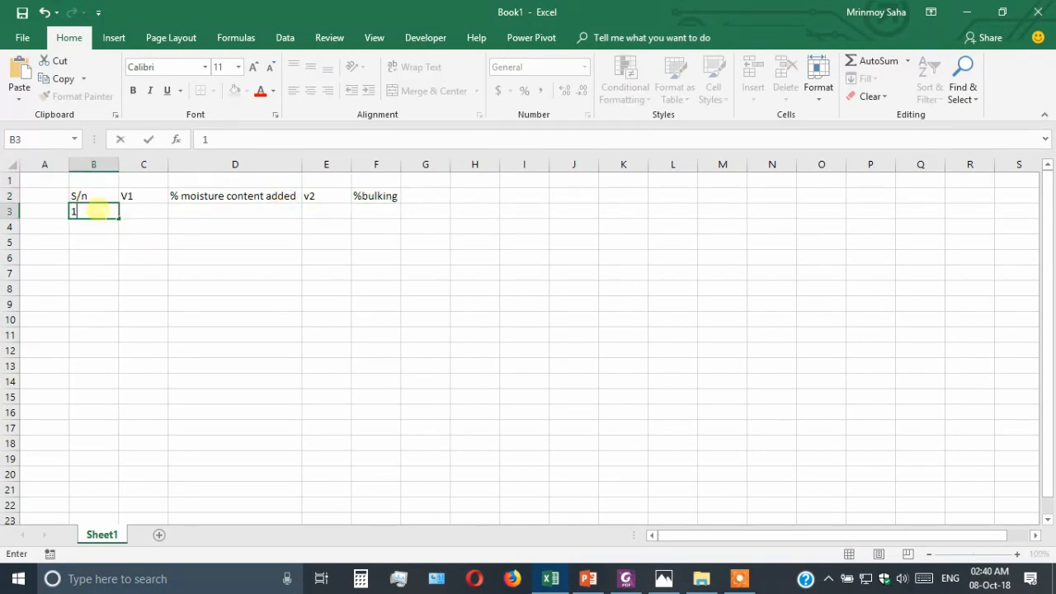
pyautogui.press('Tab')
pyautogui.write('500')
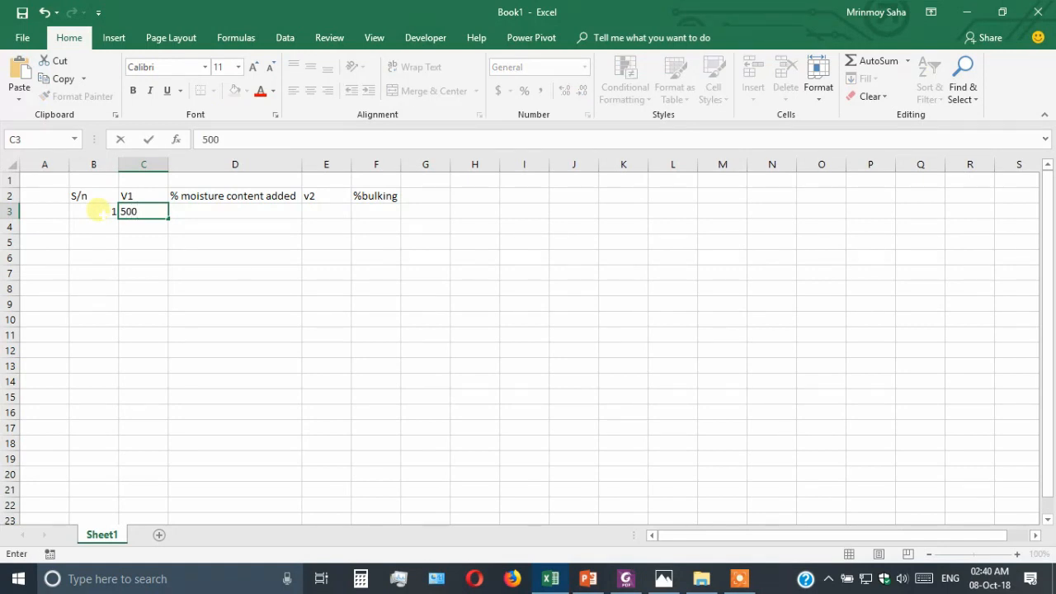
pyautogui.press('Tab')
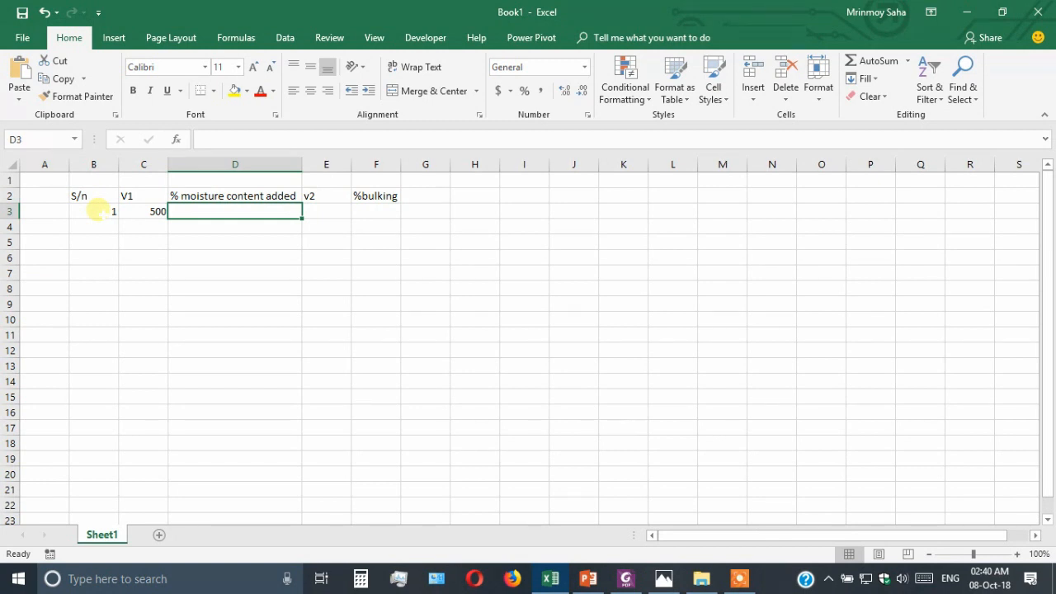
pyautogui.write('2')
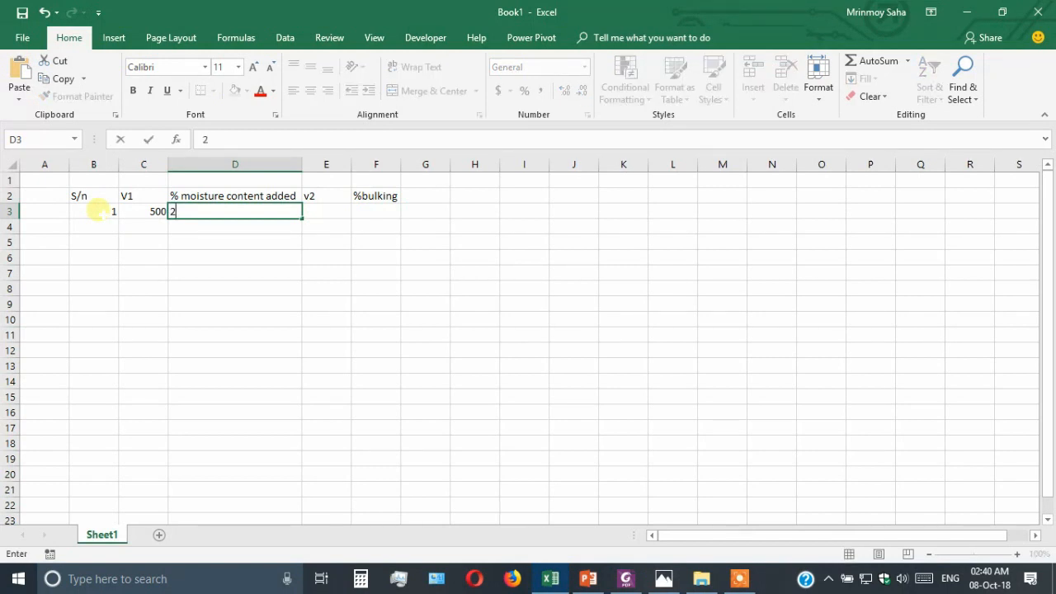
pyautogui.press('Tab')
pyautogui.write('610')
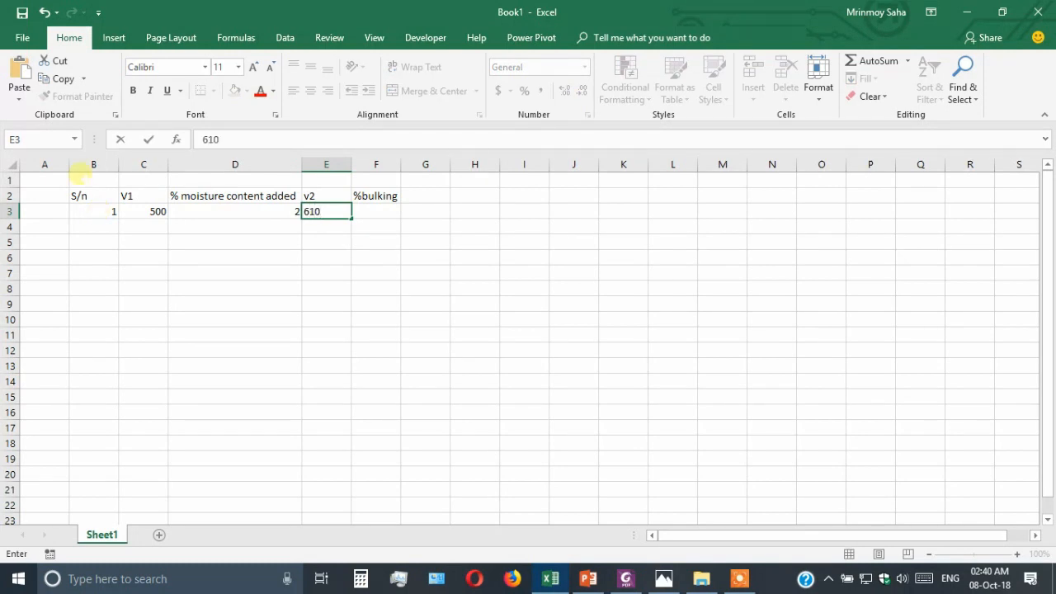
# Fill the second data row with S/n 2, V1 500, moisture content 4 and v2 650.
pyautogui.click(103, 225)
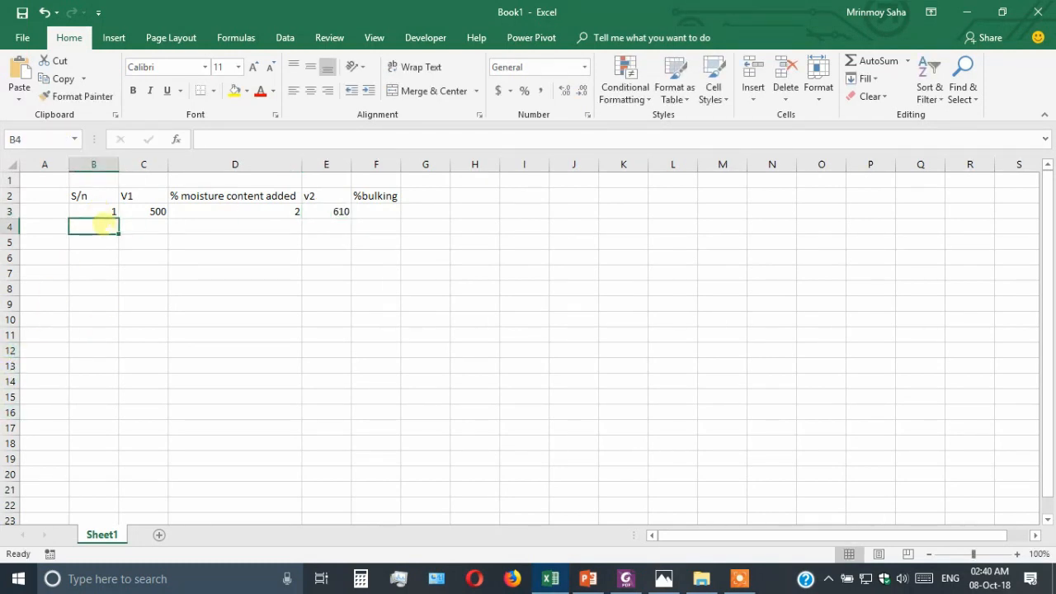
pyautogui.write('2')
pyautogui.press('Tab')
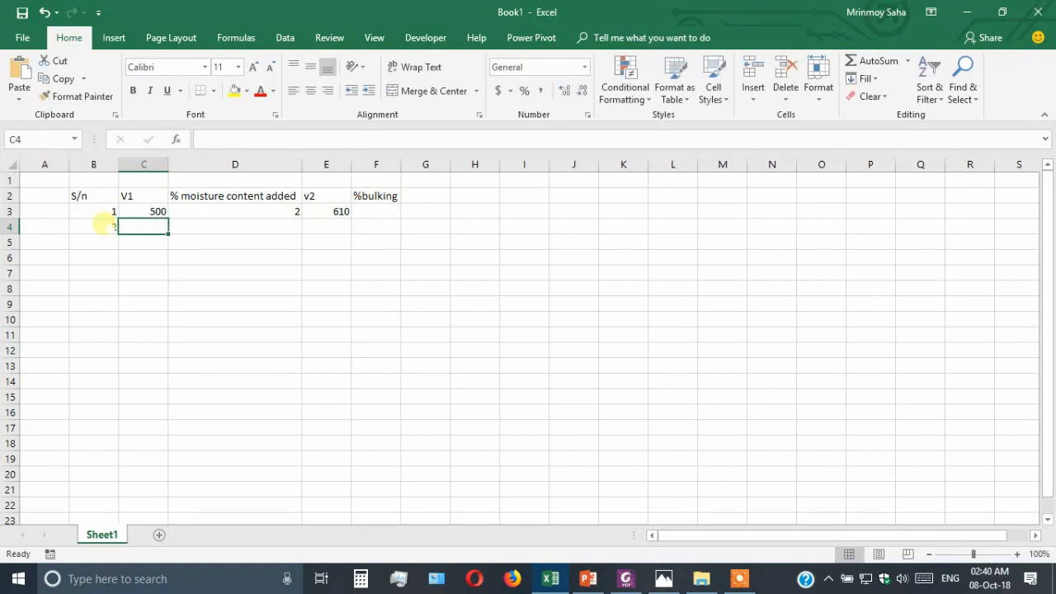
pyautogui.write('500')
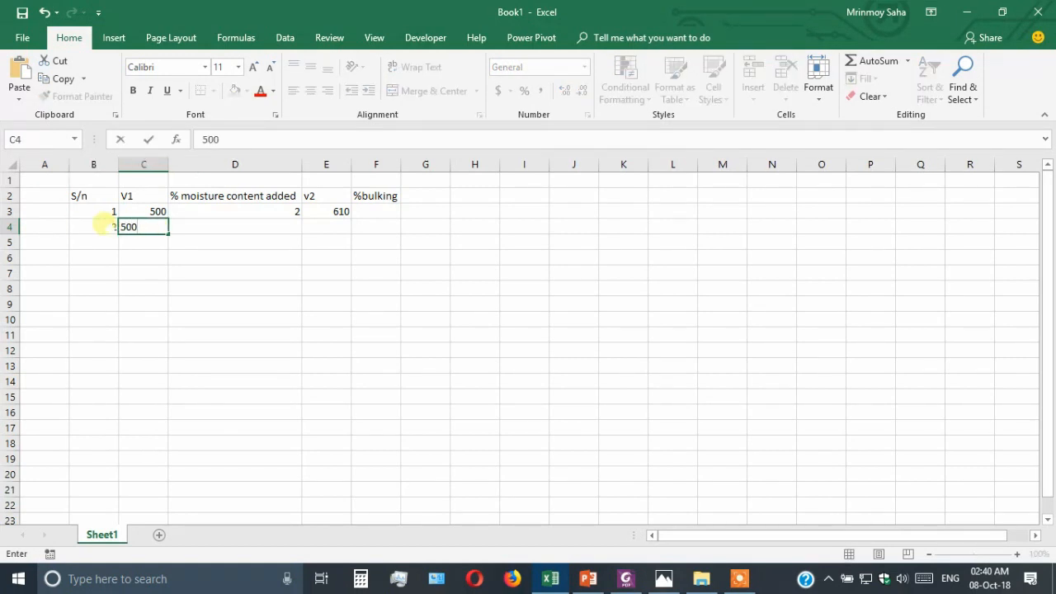
pyautogui.press('Tab')
pyautogui.write('4')
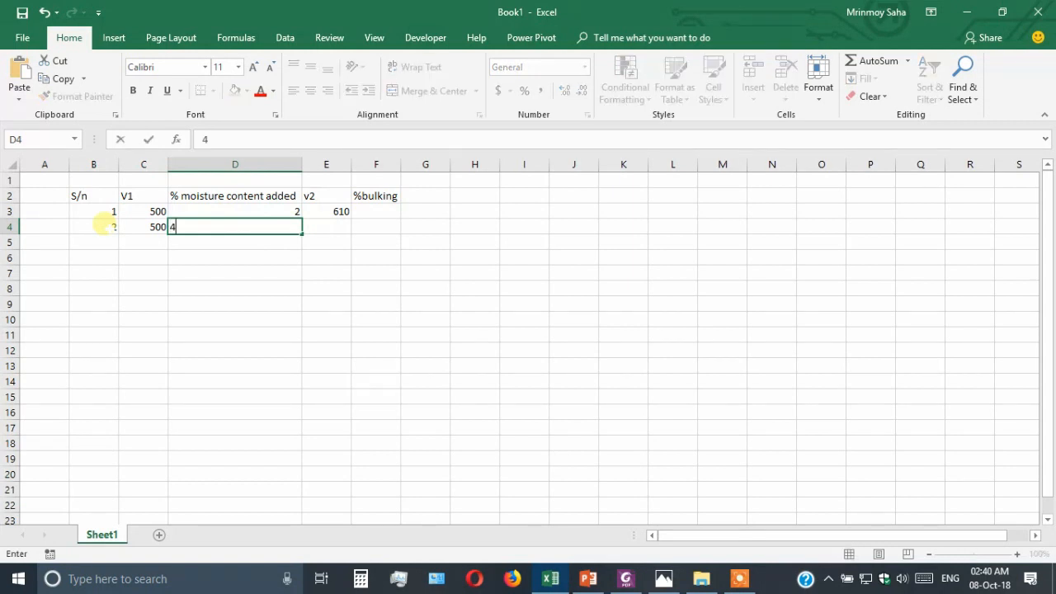
pyautogui.press('Tab')
pyautogui.write('650')
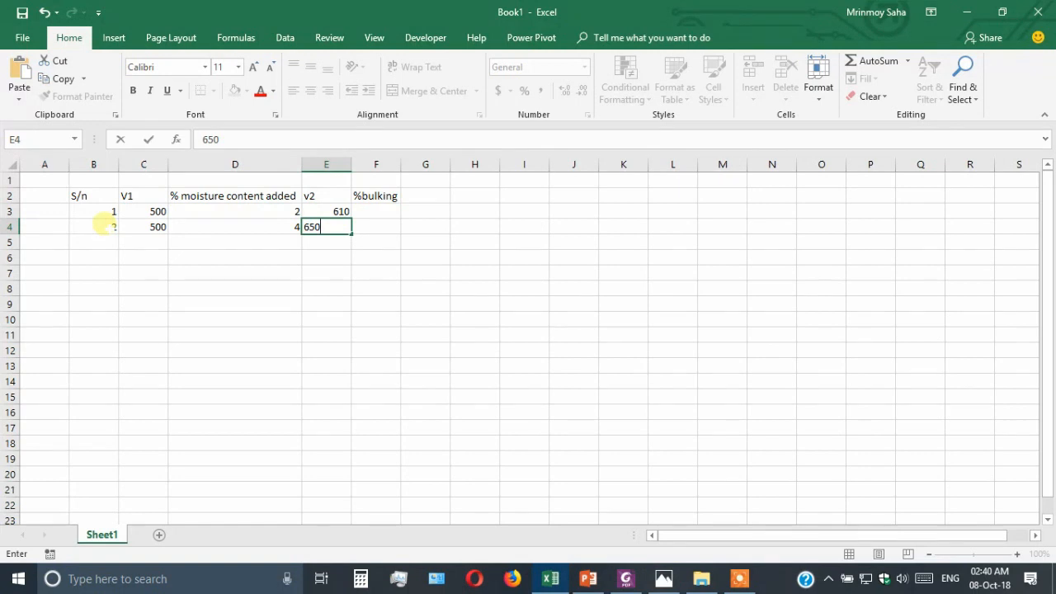
pyautogui.press('Return')
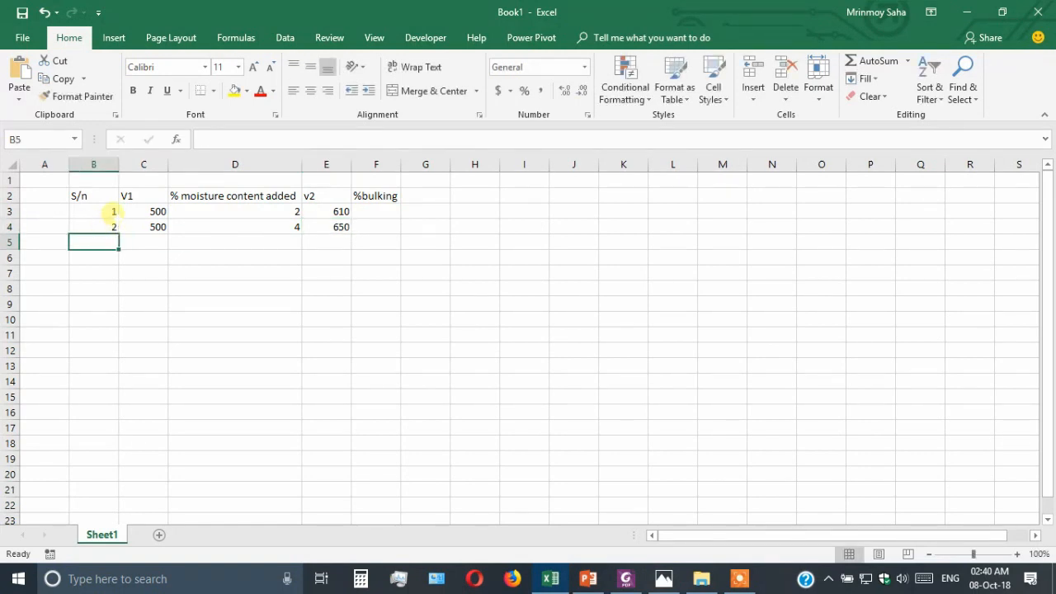
# Extend the serial numbers down to 6 in B8 and copy the V1 value 500 down to C8.
pyautogui.click(111, 212)
pyautogui.moveTo(94, 212); pyautogui.dragTo(123, 298)
pyautogui.click(157, 227)
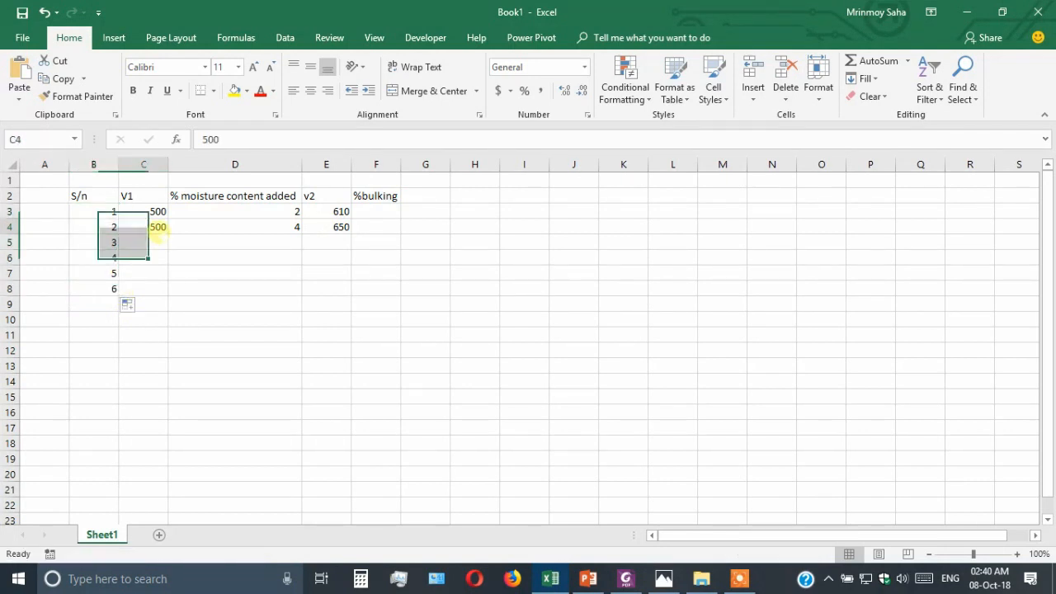
pyautogui.moveTo(168, 235); pyautogui.dragTo(168, 291)
# Enter 6 as moisture content in D5 and extend the series in steps of 2 down to 12 in D8.
pyautogui.click(295, 239)
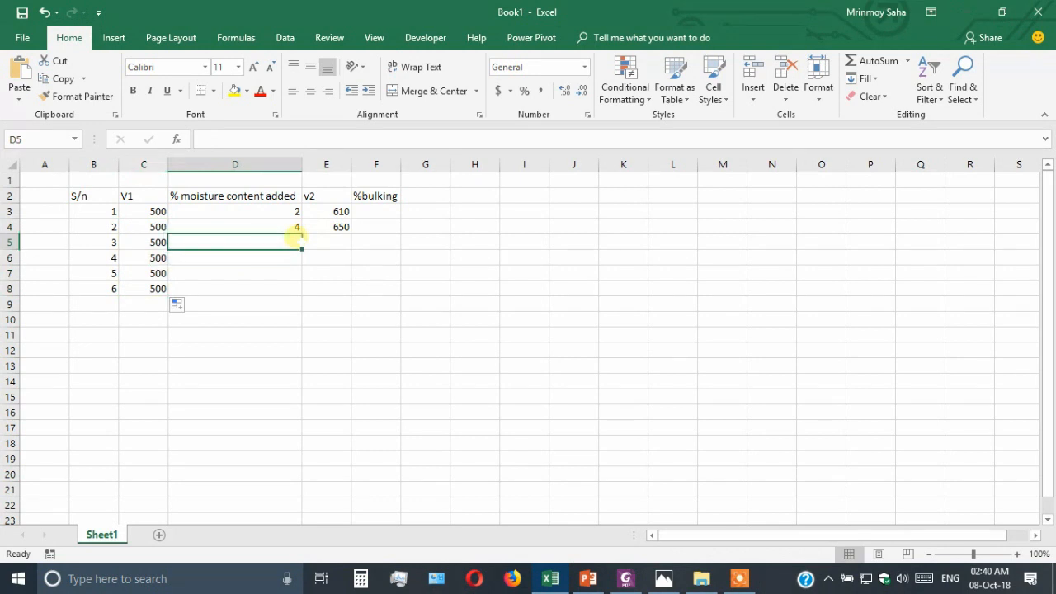
pyautogui.write('6')
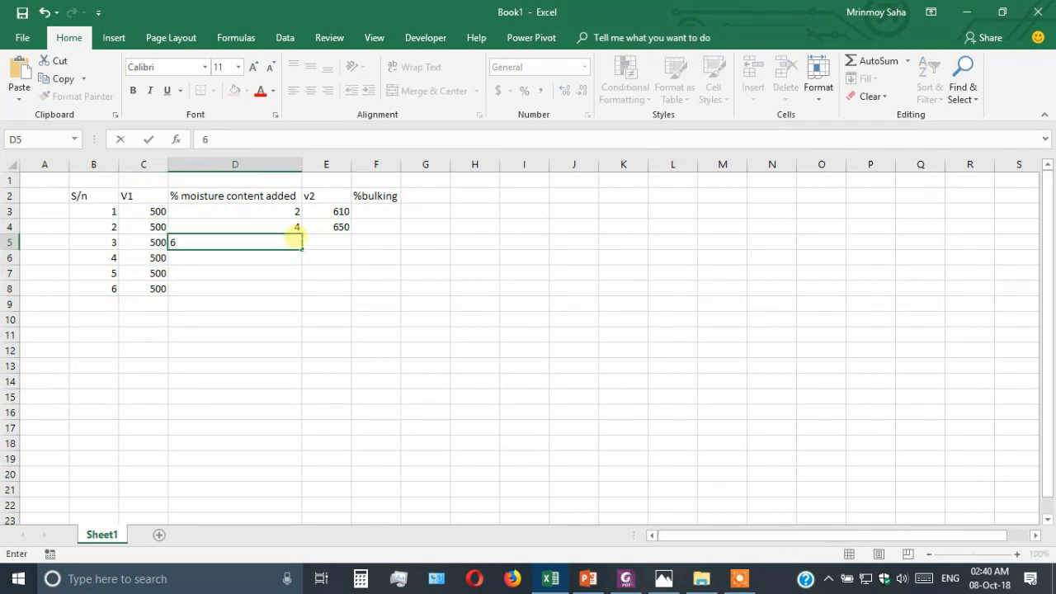
pyautogui.press('Return')
pyautogui.moveTo(294, 211); pyautogui.dragTo(306, 291)
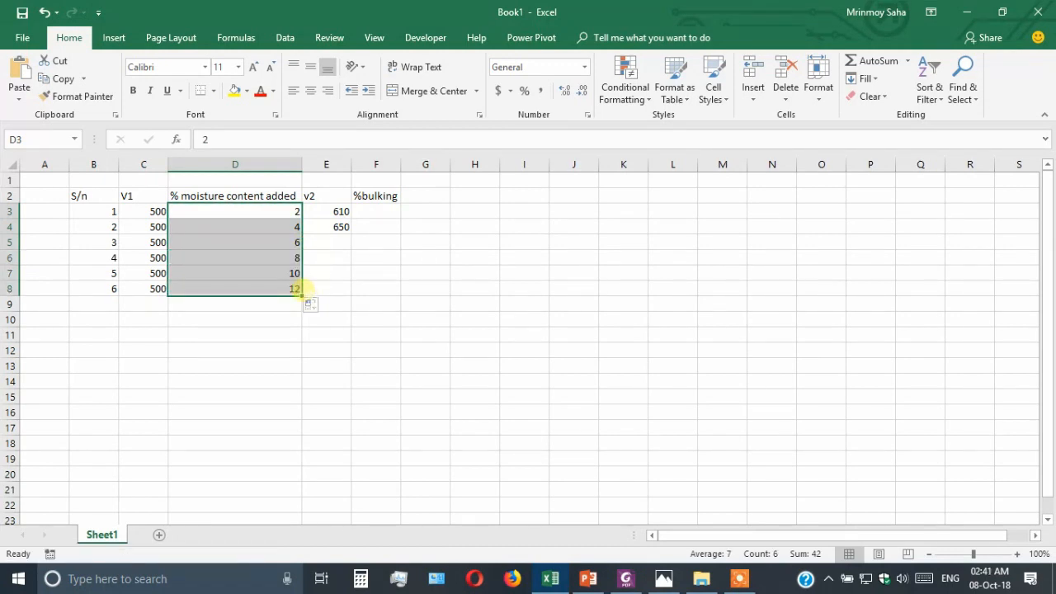
# Enter the remaining v2 values 680, 640, 610 and 580 in cells E5 to E8.
pyautogui.click(340, 240)
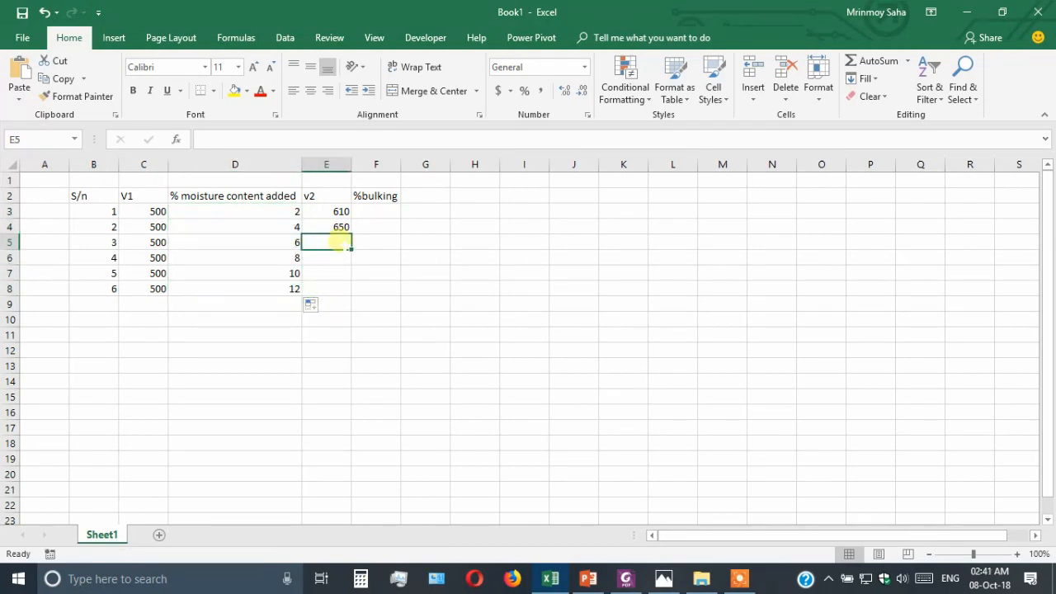
pyautogui.write('680')
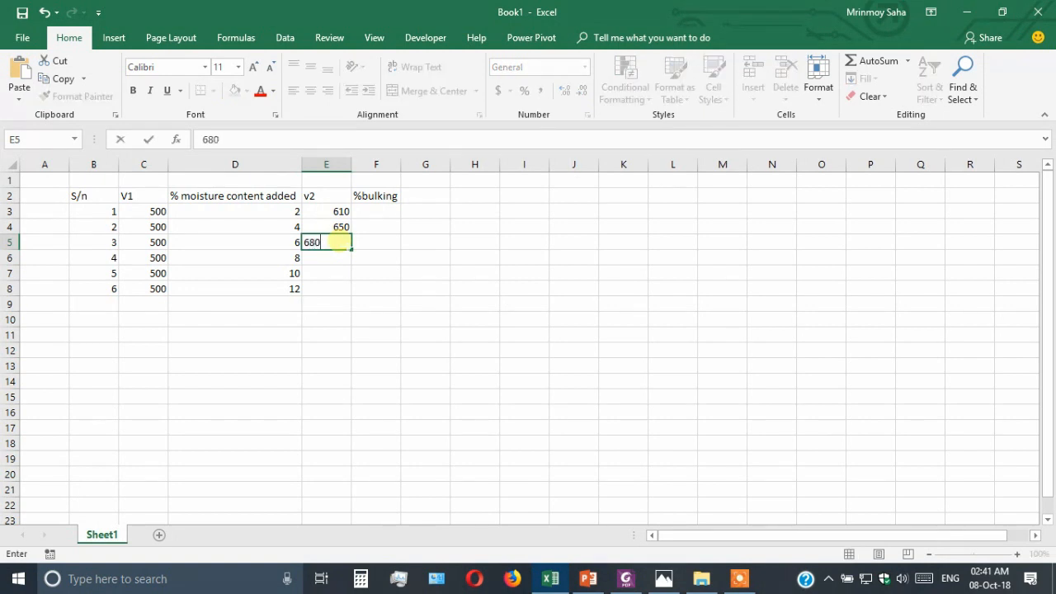
pyautogui.press('Return')
pyautogui.write('640')
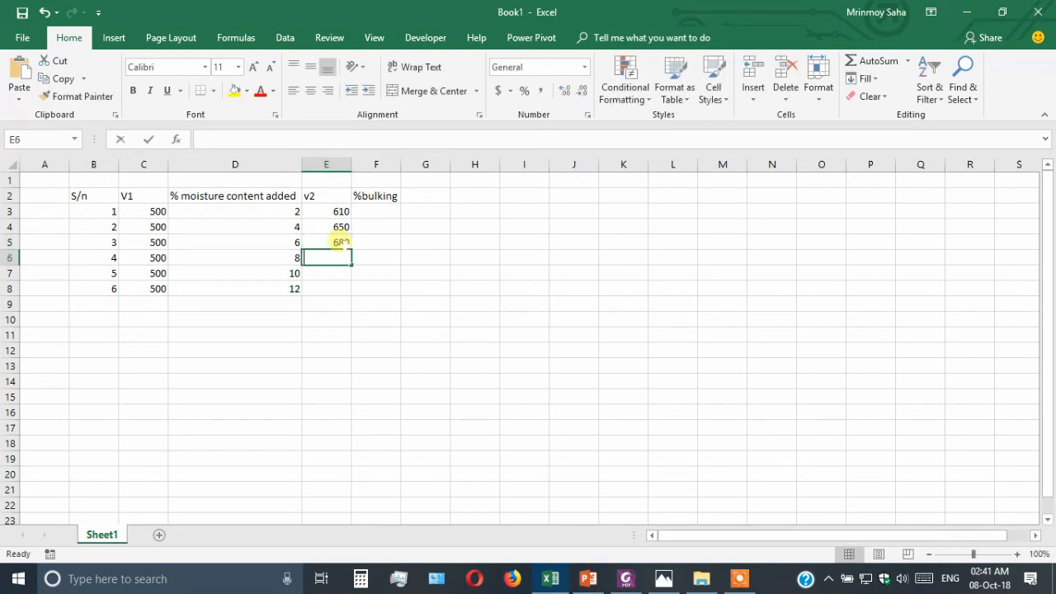
pyautogui.press('Return')
pyautogui.write('610')
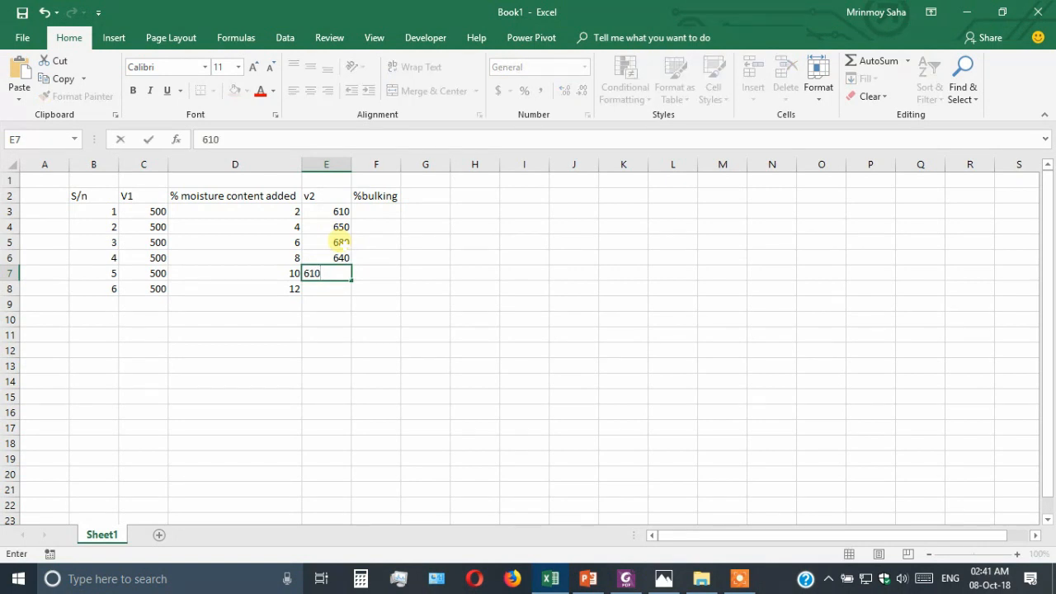
pyautogui.press('Return')
pyautogui.write('580')
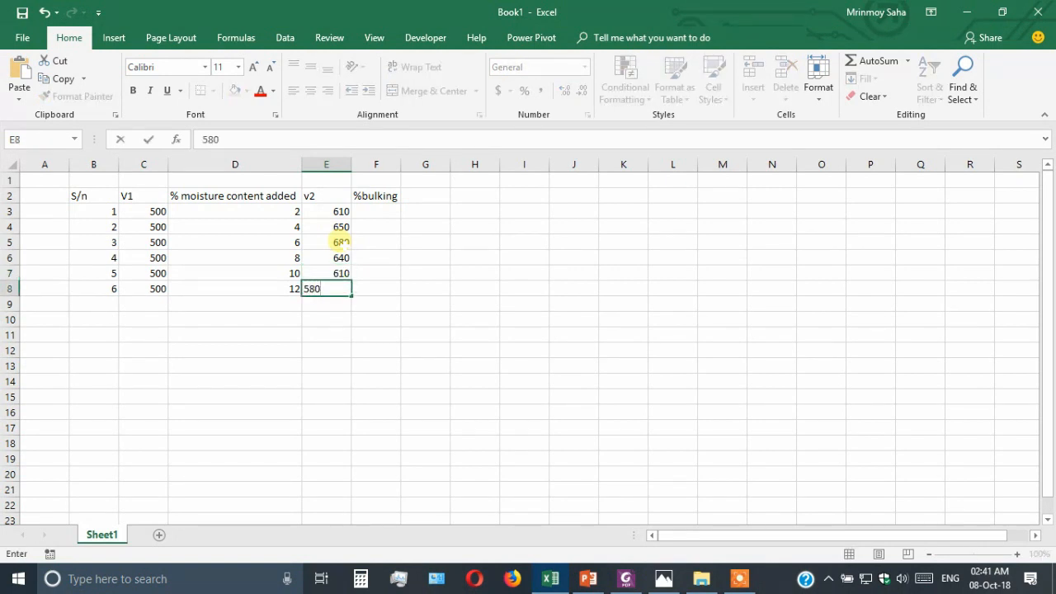
pyautogui.press('Return')
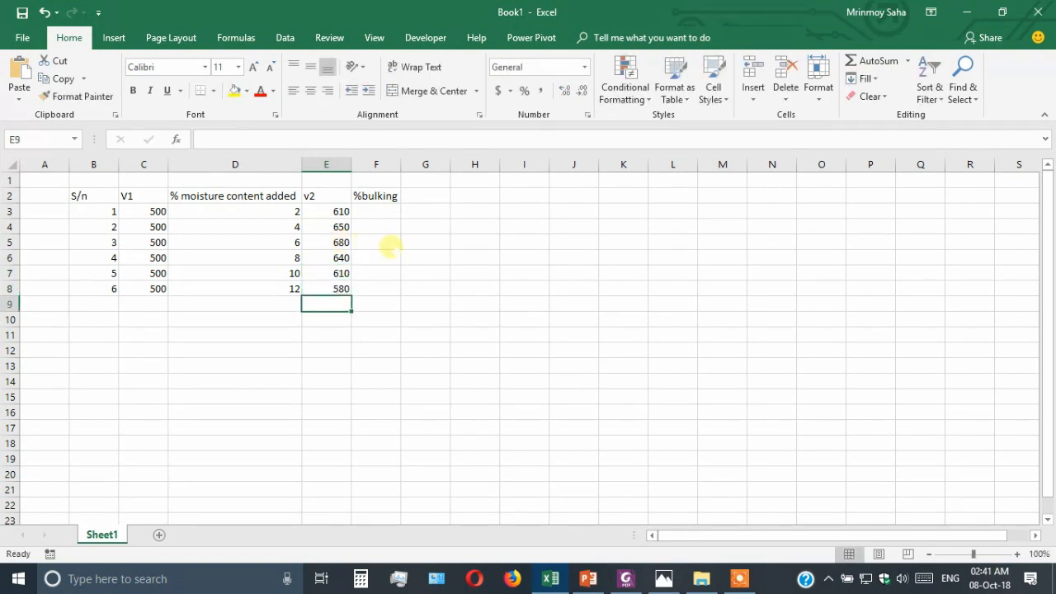
# Start the %bulking formula in F3 with "=(", check the equation in the Bulking Of Sands image in Photos, and return to Excel.
pyautogui.click(376, 242)
pyautogui.click(366, 213)
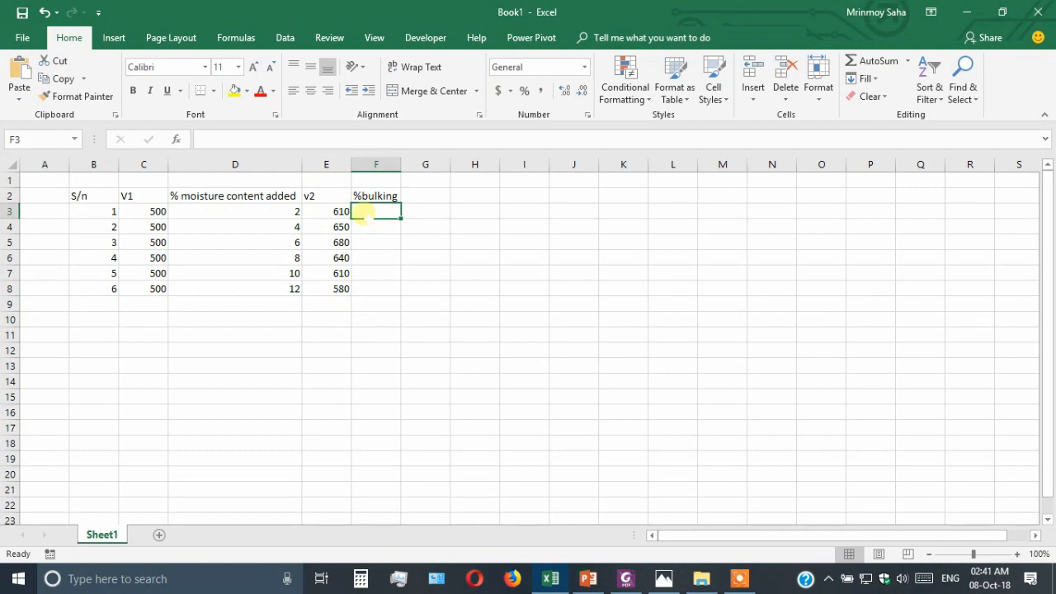
pyautogui.write('=')
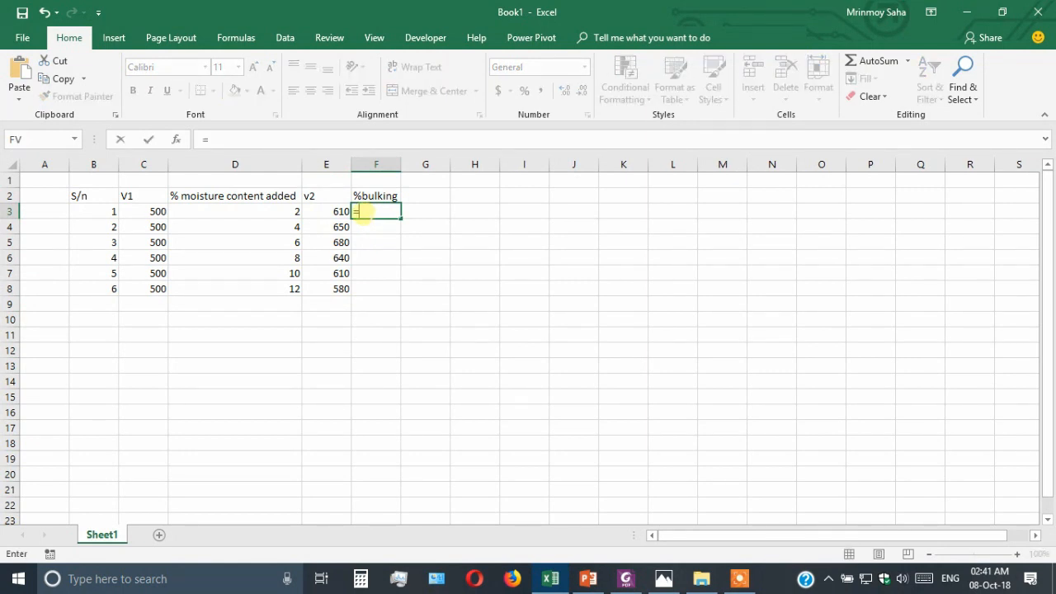
pyautogui.write('(')
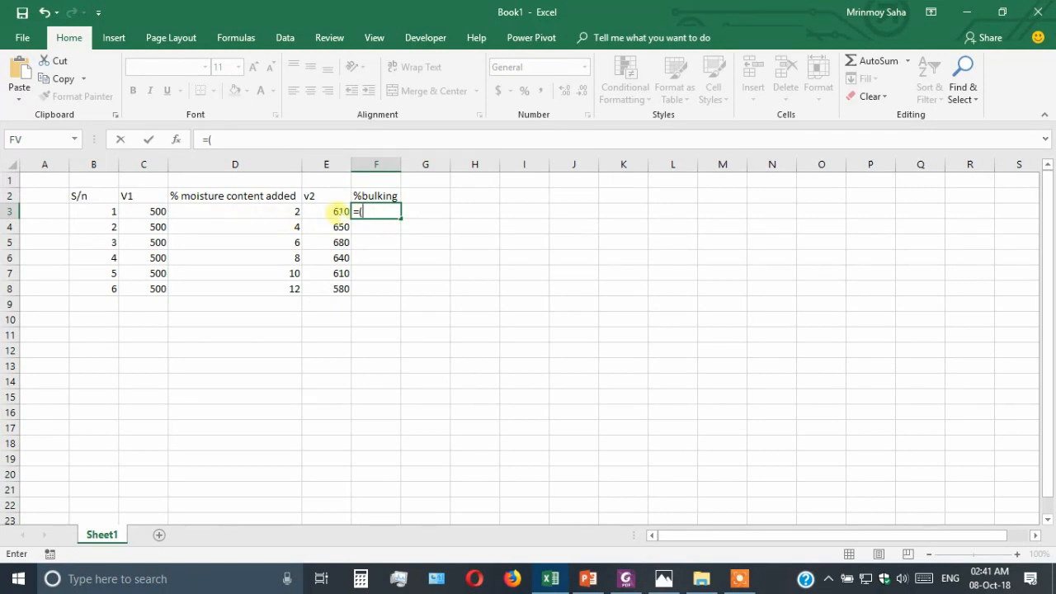
pyautogui.click(663, 578)
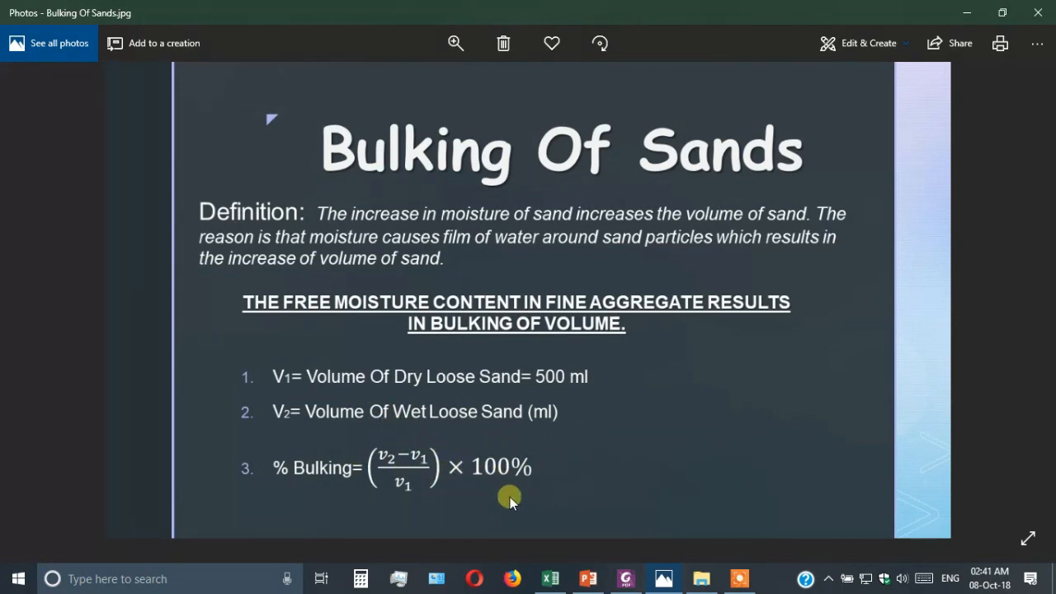
pyautogui.click(702, 580)
pyautogui.click(551, 580)
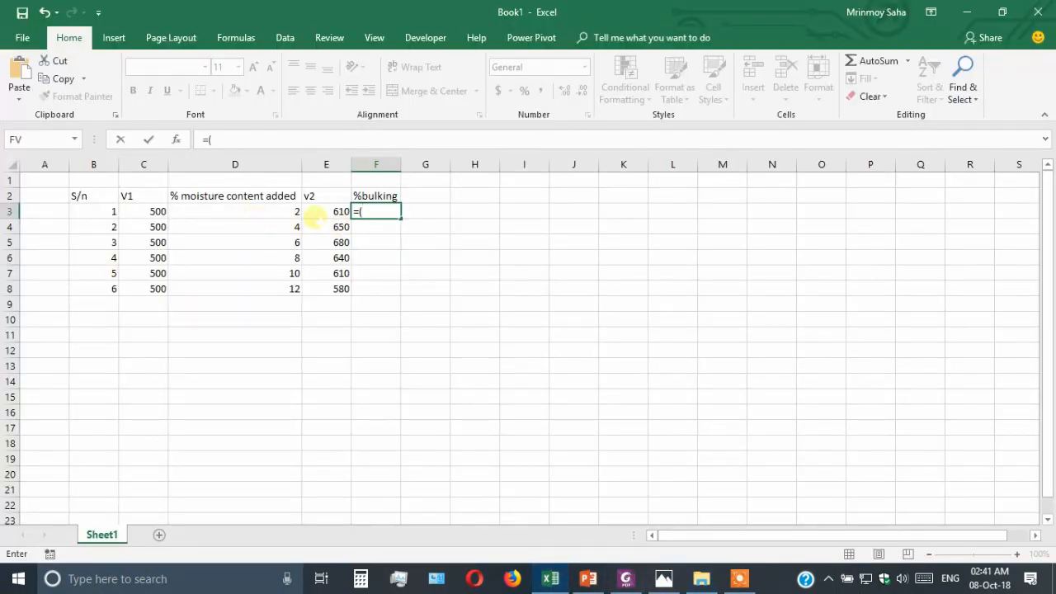
# Complete the %bulking formula in F3 as =((E3-C3)*100)/C3, accepting the proposed correction of the extra closing parenthesis.
pyautogui.click(334, 211)
pyautogui.write('-')
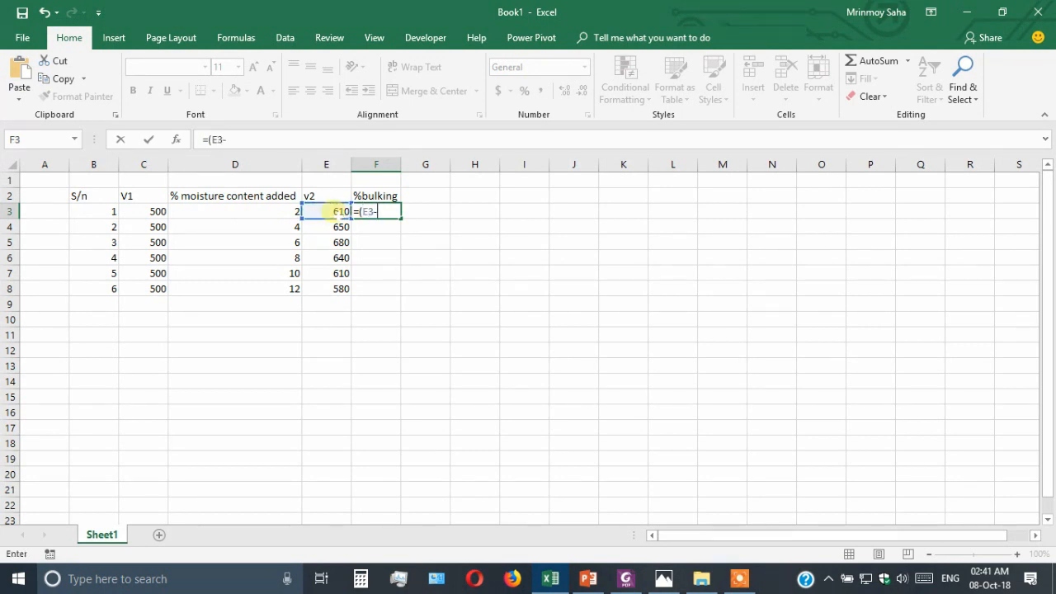
pyautogui.click(140, 211)
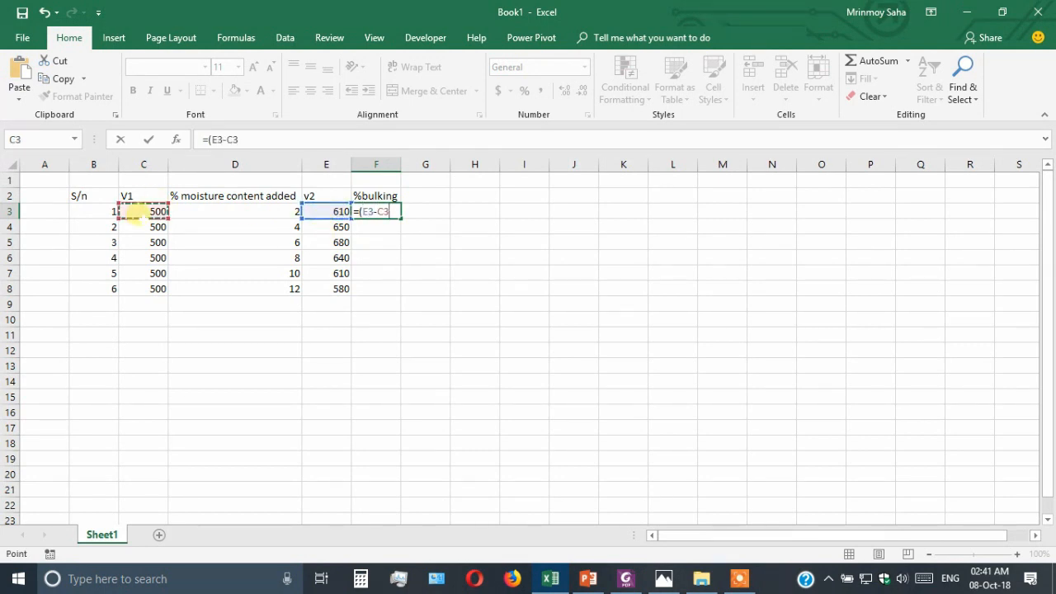
pyautogui.write('*')
pyautogui.press('BackSpace')
pyautogui.write(')*100')
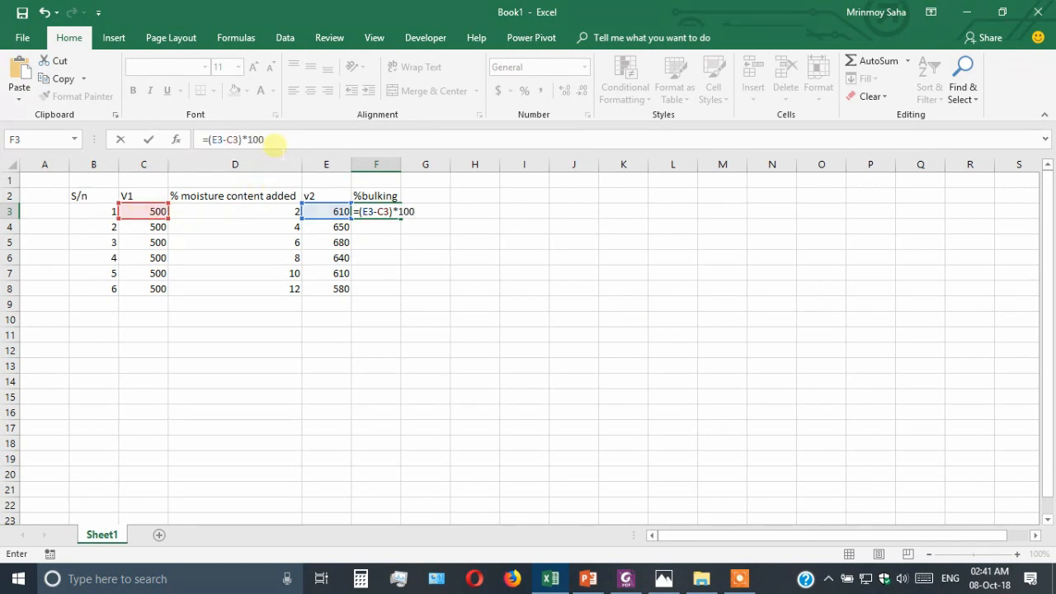
pyautogui.click(271, 142)
pyautogui.write(')/')
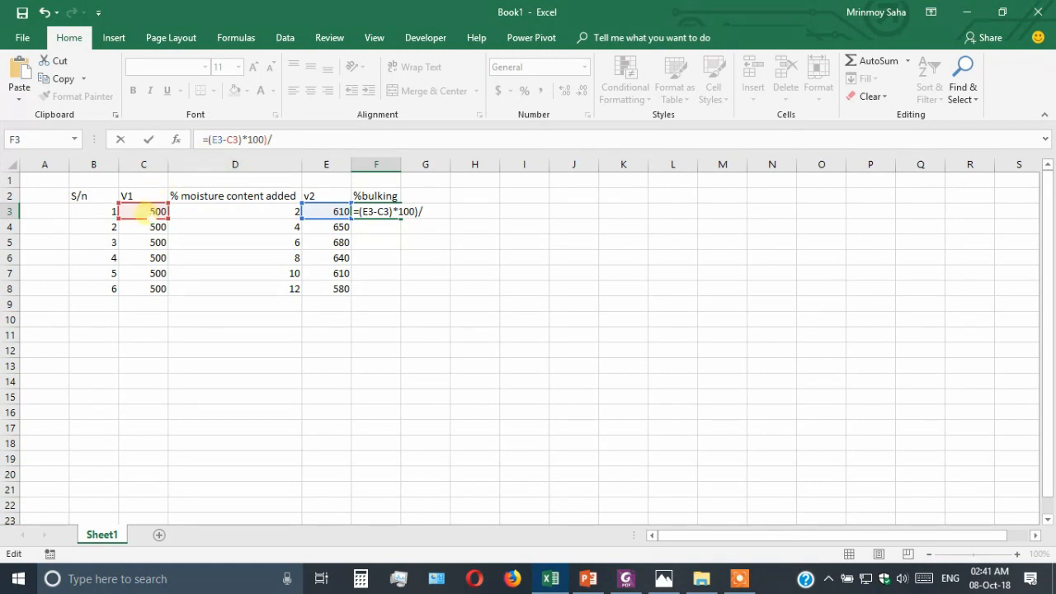
pyautogui.click(147, 213)
pyautogui.click(208, 139)
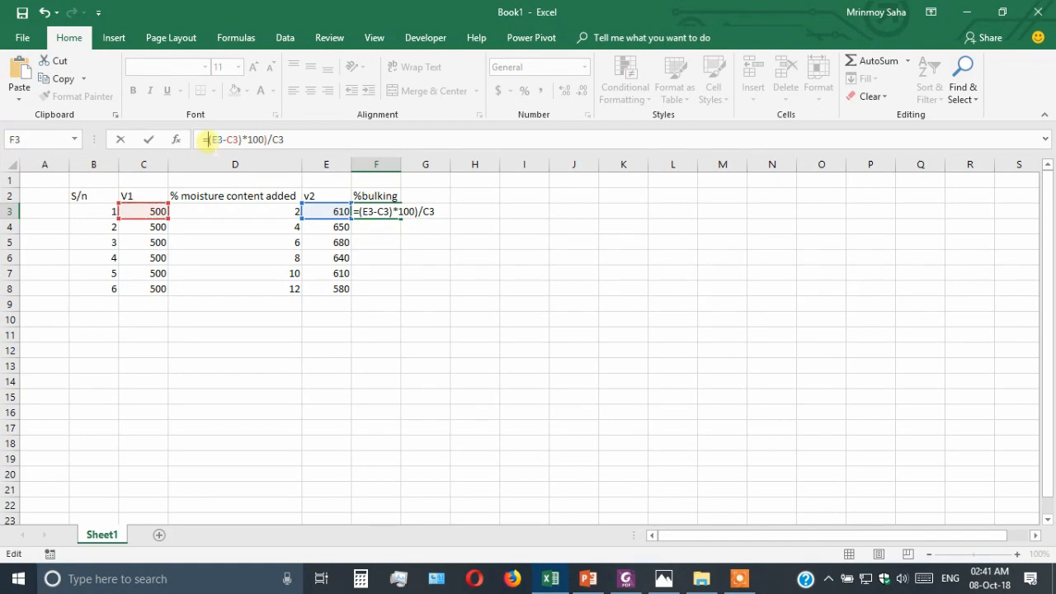
pyautogui.write('(')
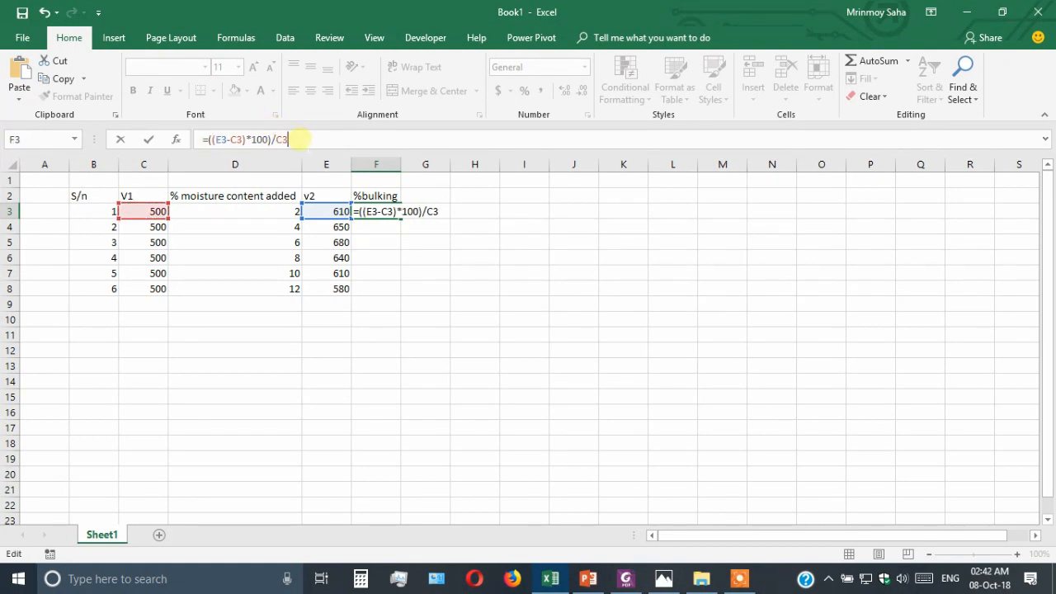
pyautogui.write('))')
pyautogui.press('Return')
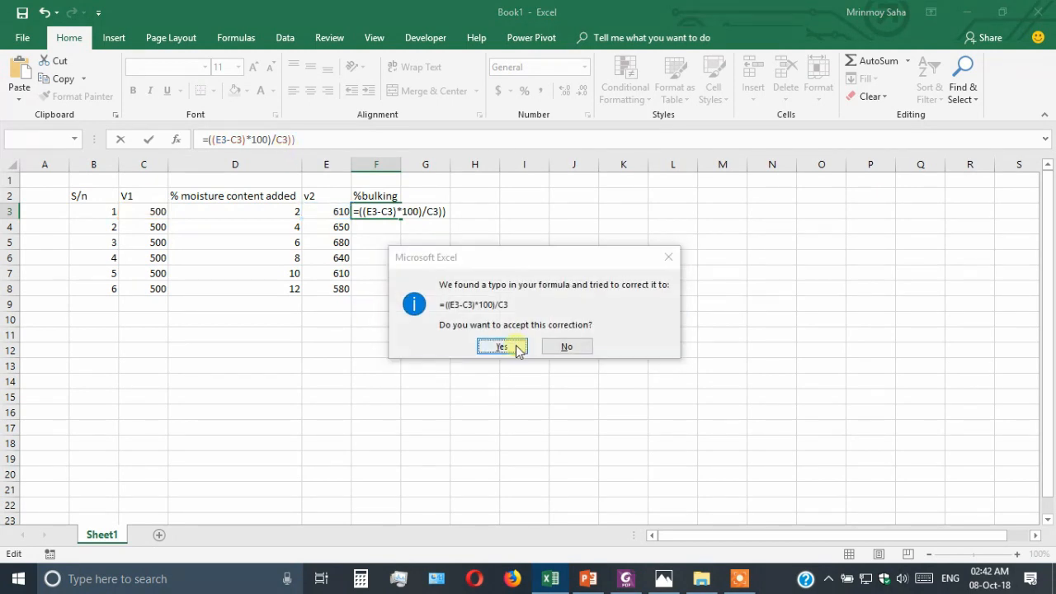
pyautogui.click(517, 347)
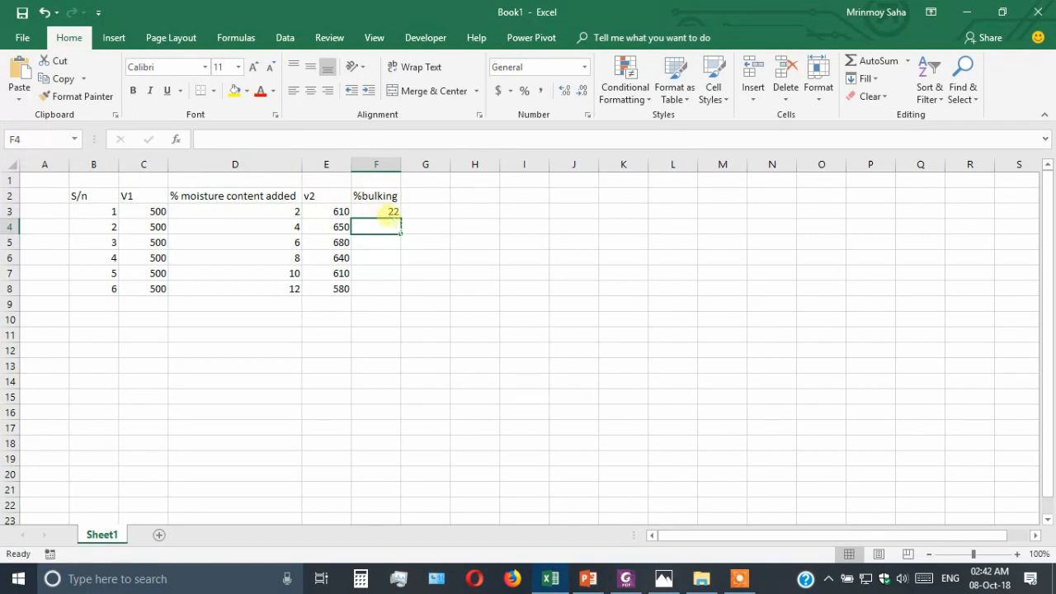
# Copy the %bulking formula from F3 down to F8.
pyautogui.click(393, 211)
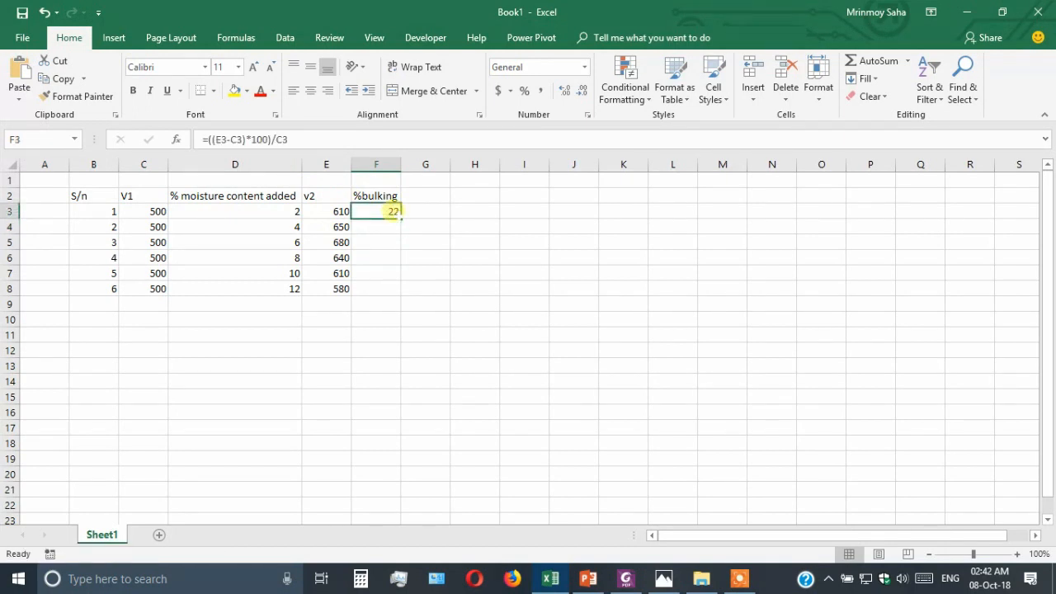
pyautogui.click(390, 229)
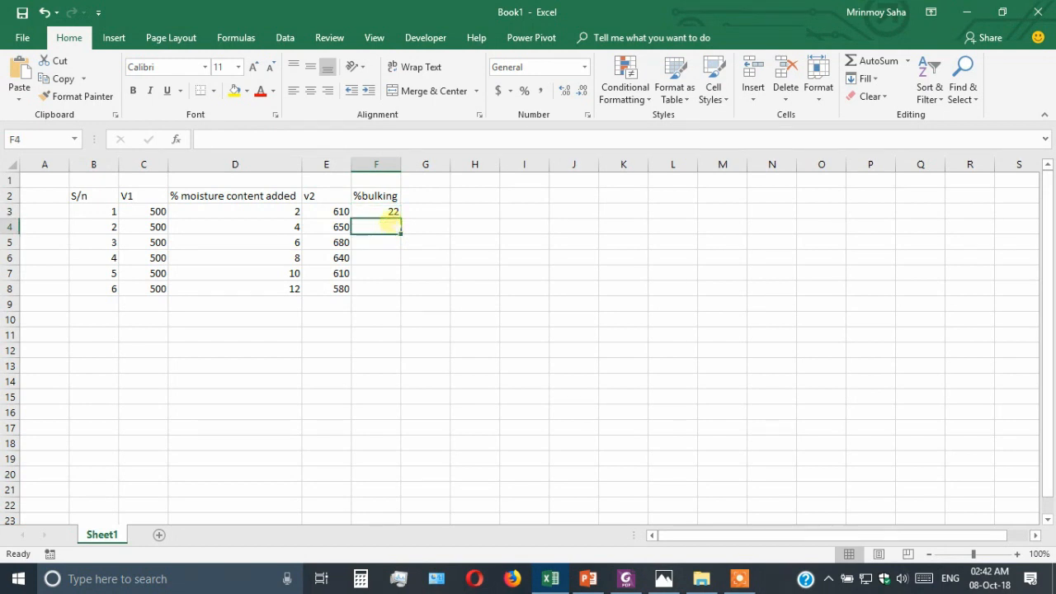
pyautogui.click(392, 211)
pyautogui.moveTo(401, 219); pyautogui.dragTo(406, 293)
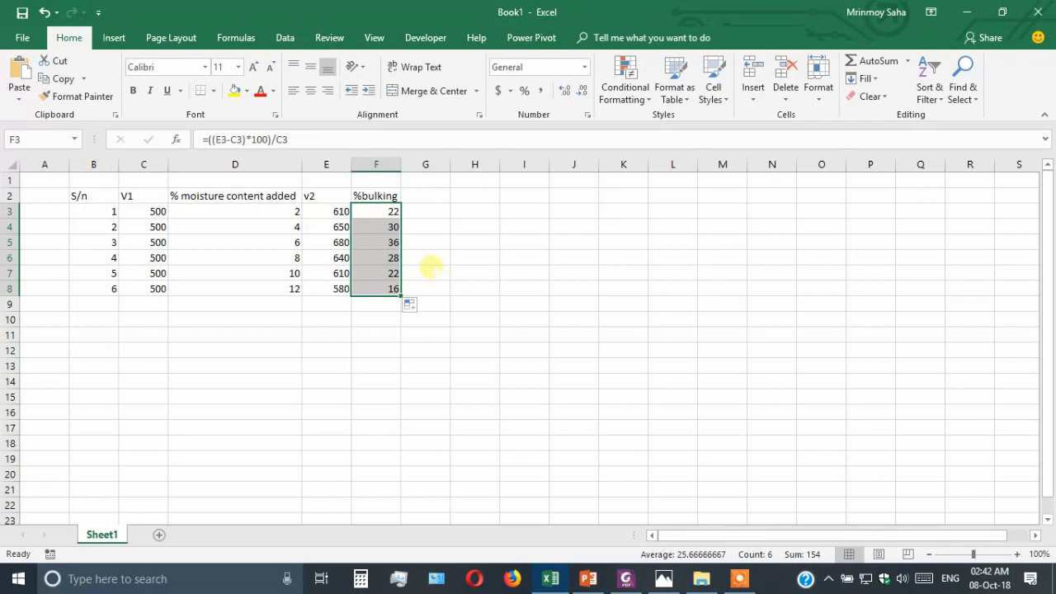
pyautogui.click(459, 252)
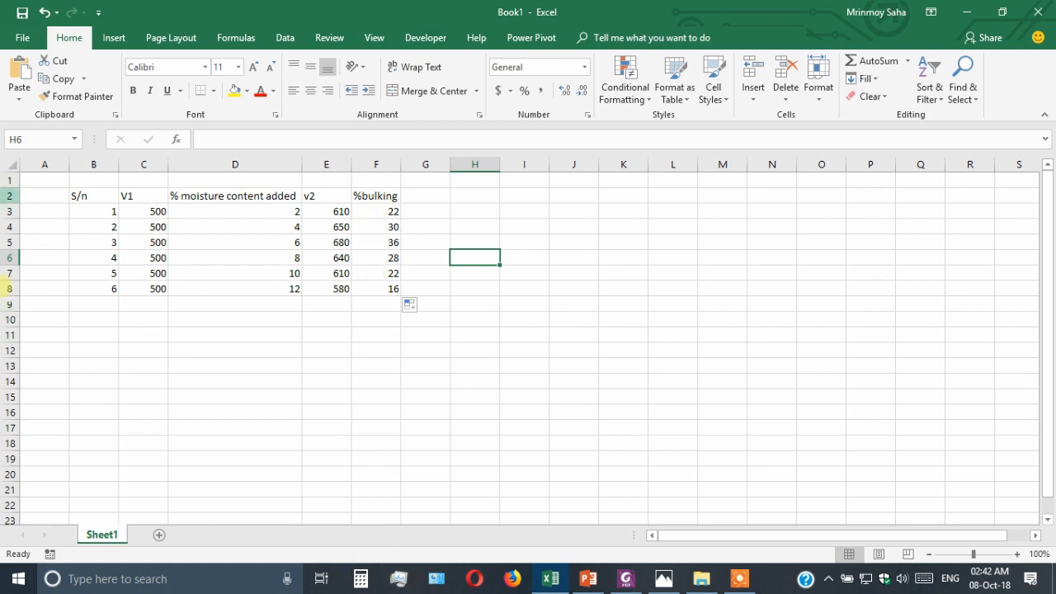
# Insert an empty Scatter with Smooth Lines and Markers chart, enlarge it and place it beside the table over columns G to Q.
pyautogui.click(115, 38)
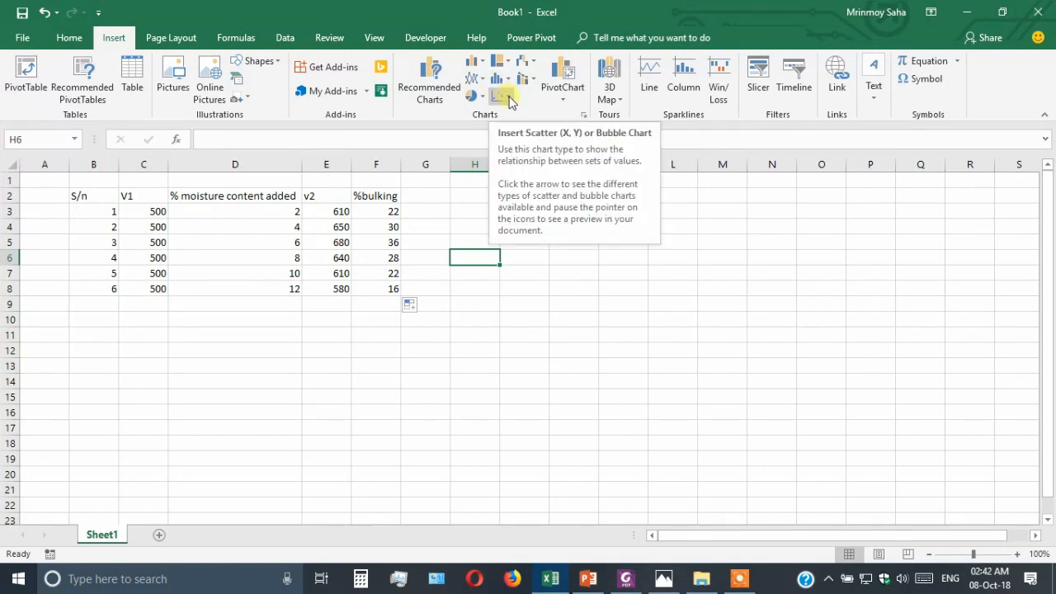
pyautogui.click(509, 101)
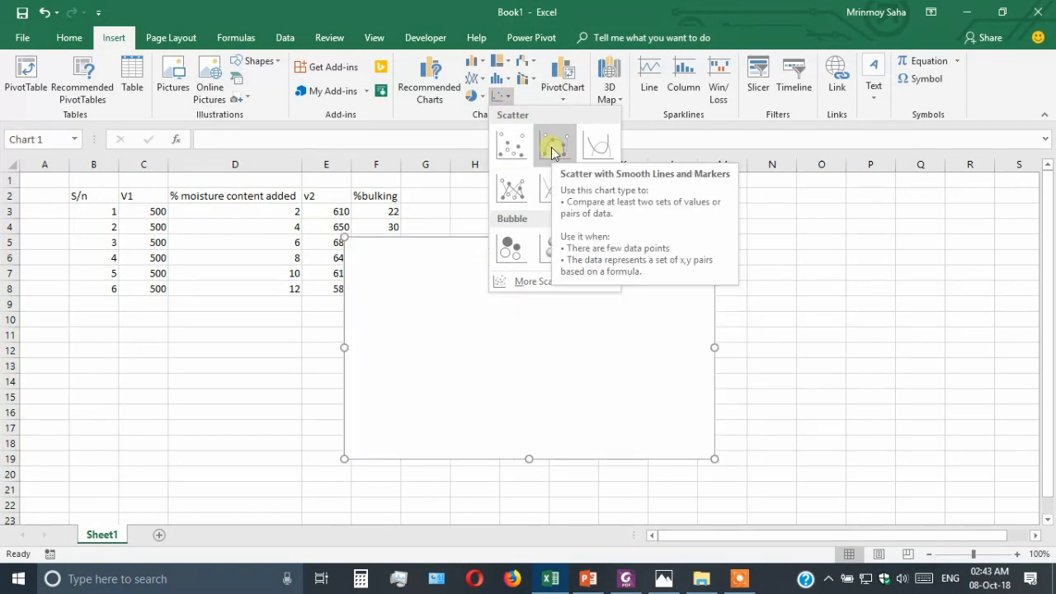
pyautogui.click(551, 148)
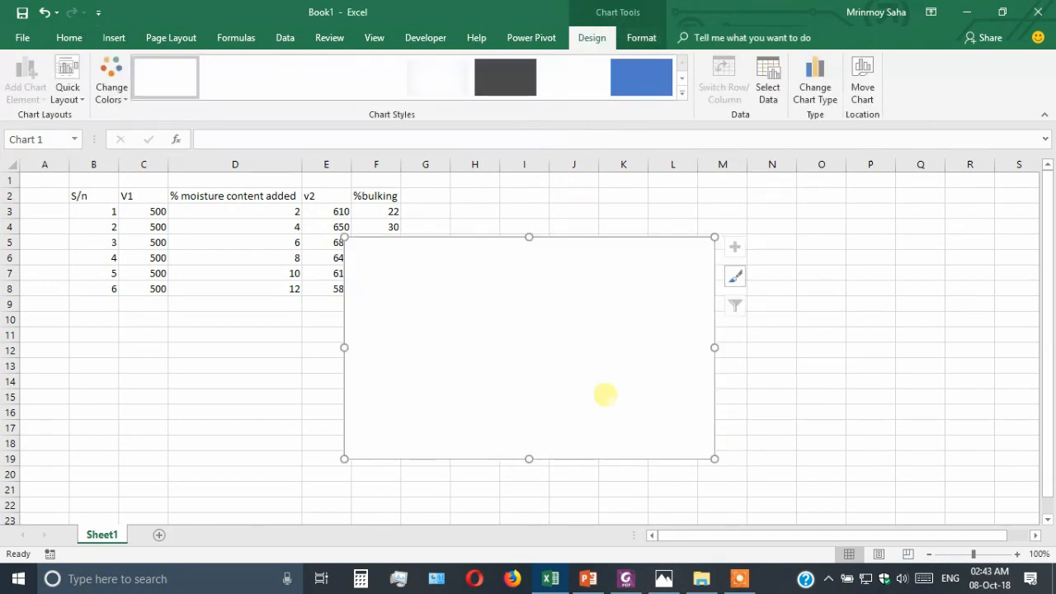
pyautogui.moveTo(714, 237); pyautogui.dragTo(820, 212)
pyautogui.moveTo(632, 229); pyautogui.dragTo(728, 222)
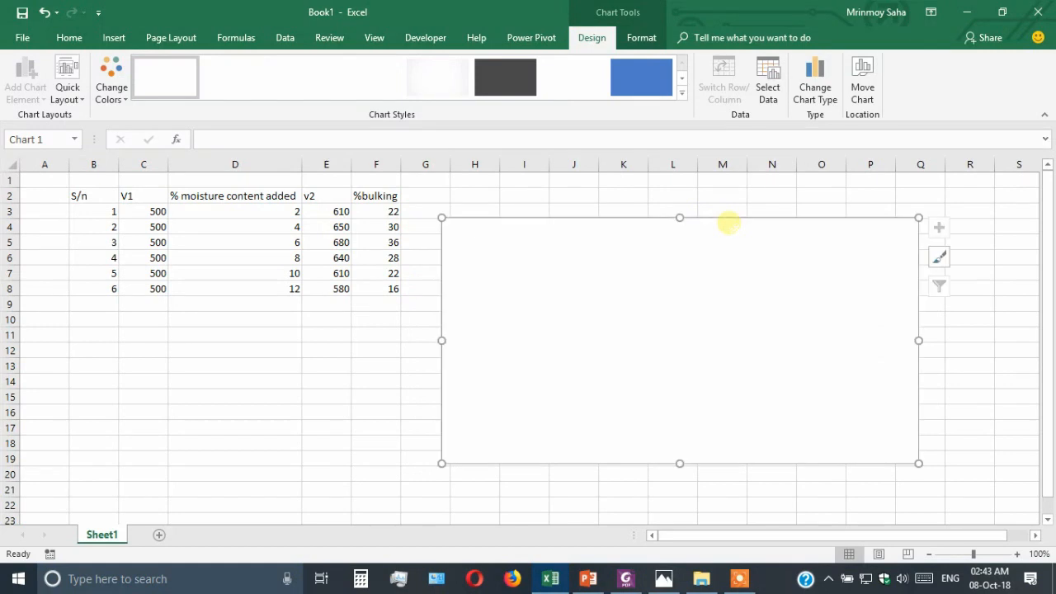
# Add a chart data series named "Bulking Of Sand" with the moisture contents in D3:D8 as X values.
pyautogui.click(767, 79)
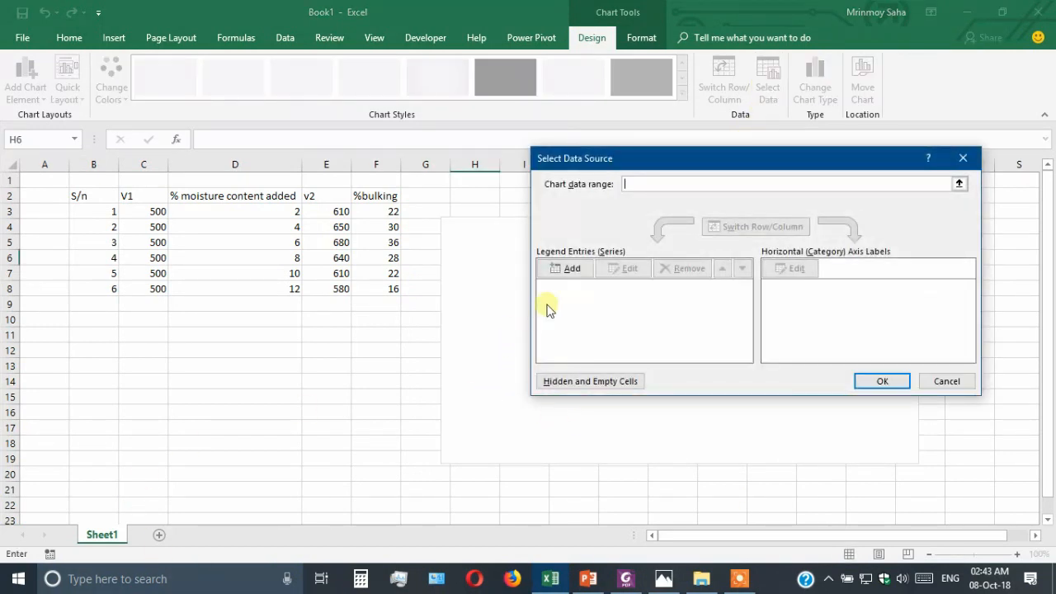
pyautogui.click(566, 268)
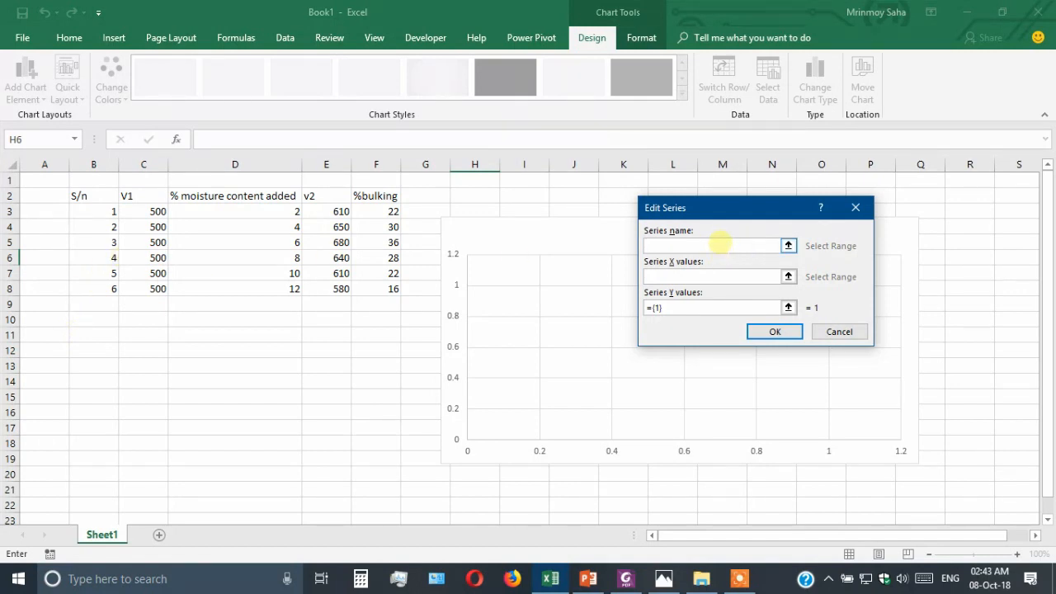
pyautogui.write('Bulking Of Sand')
pyautogui.press('Tab')
pyautogui.click(787, 278)
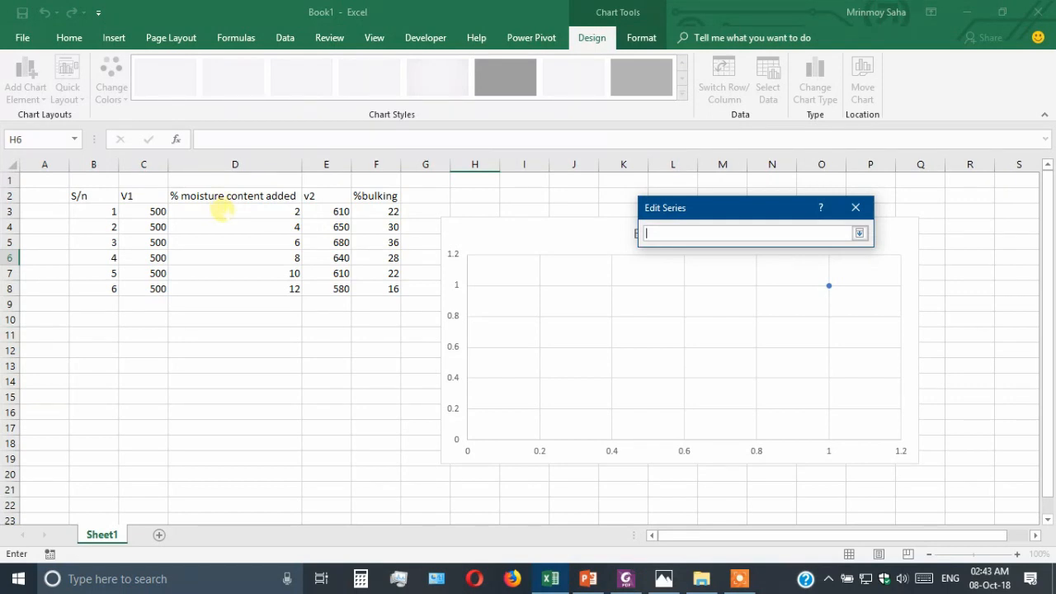
pyautogui.moveTo(223, 211); pyautogui.dragTo(238, 285)
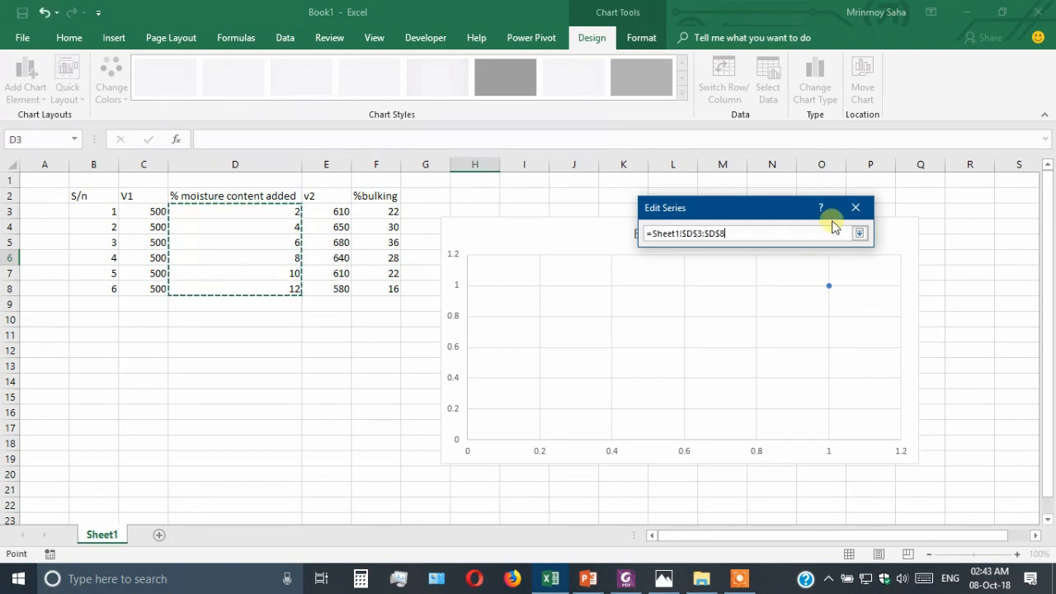
pyautogui.click(859, 234)
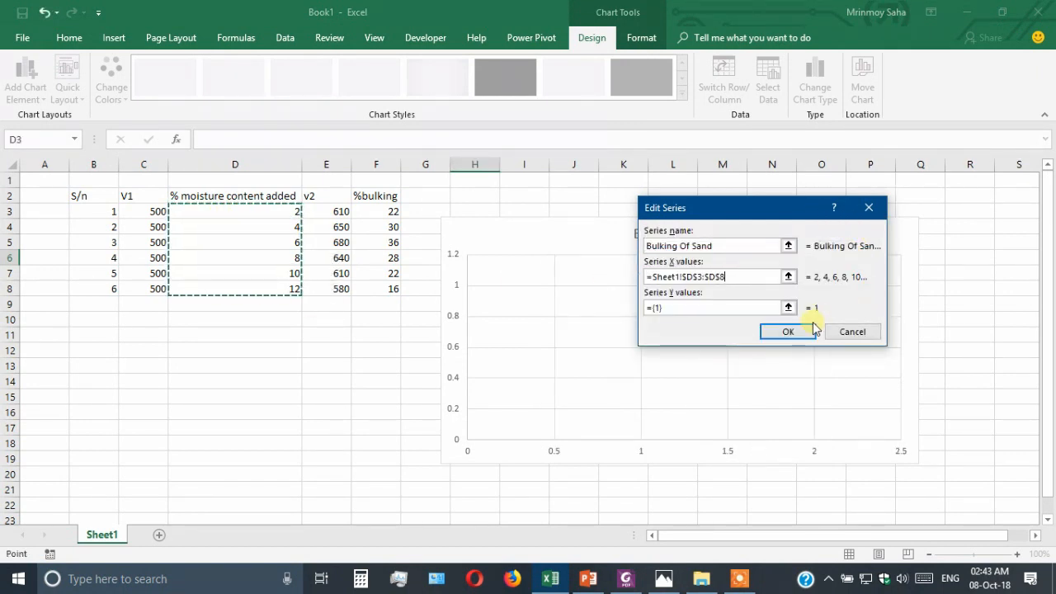
# Set the series Y values to the %bulking results in F3:F8 and apply the chart's data source.
pyautogui.press('Tab')
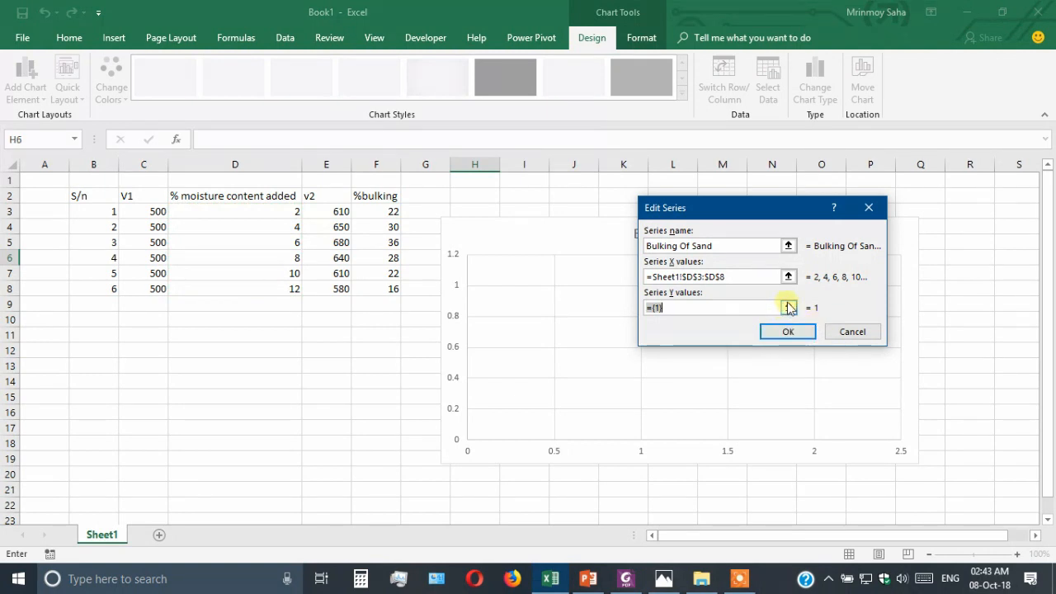
pyautogui.click(789, 308)
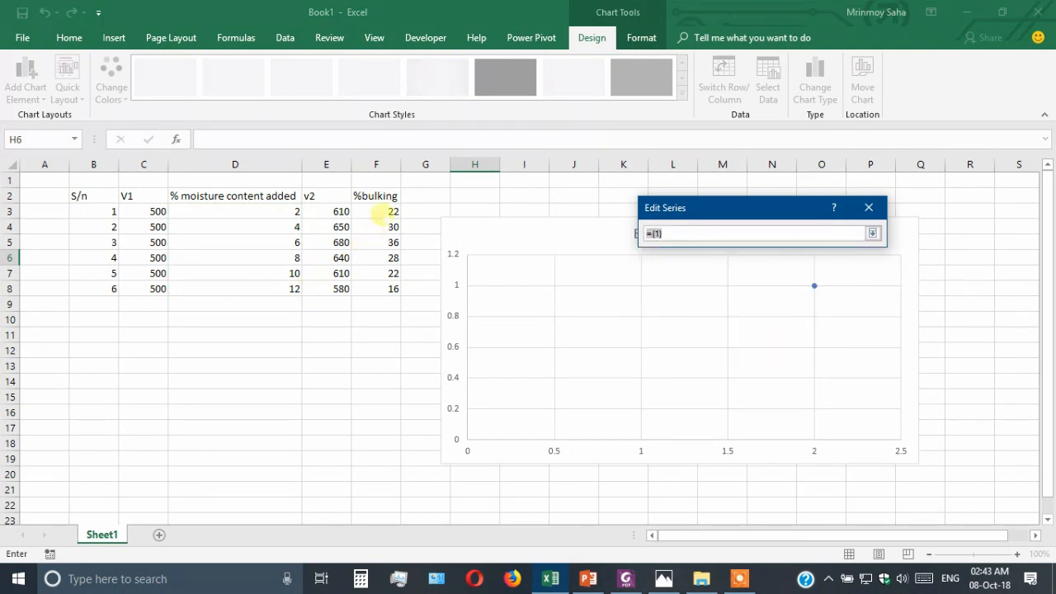
pyautogui.moveTo(386, 212); pyautogui.dragTo(397, 289)
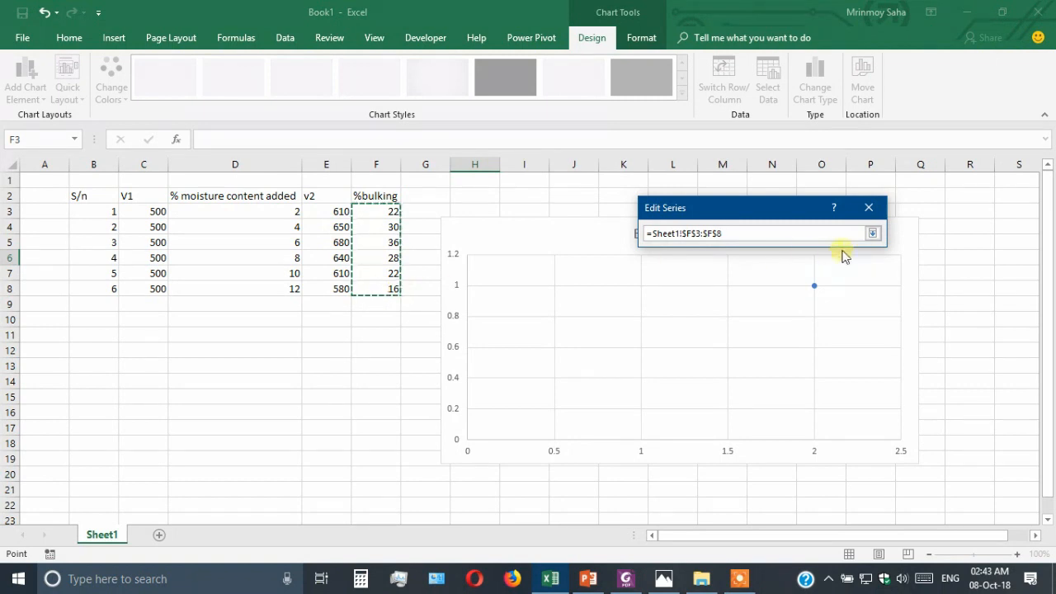
pyautogui.click(872, 234)
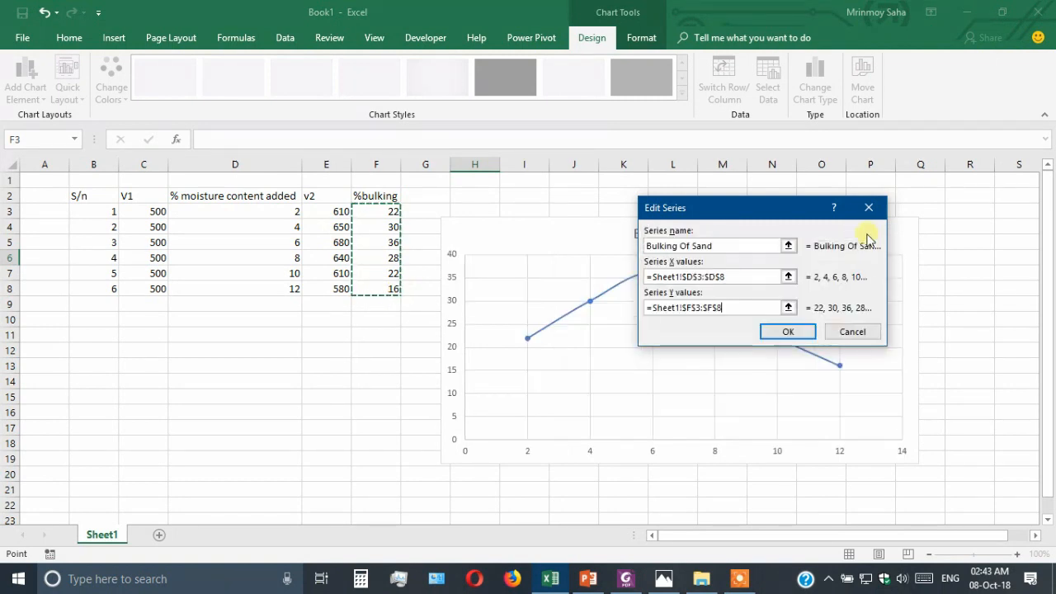
pyautogui.click(793, 331)
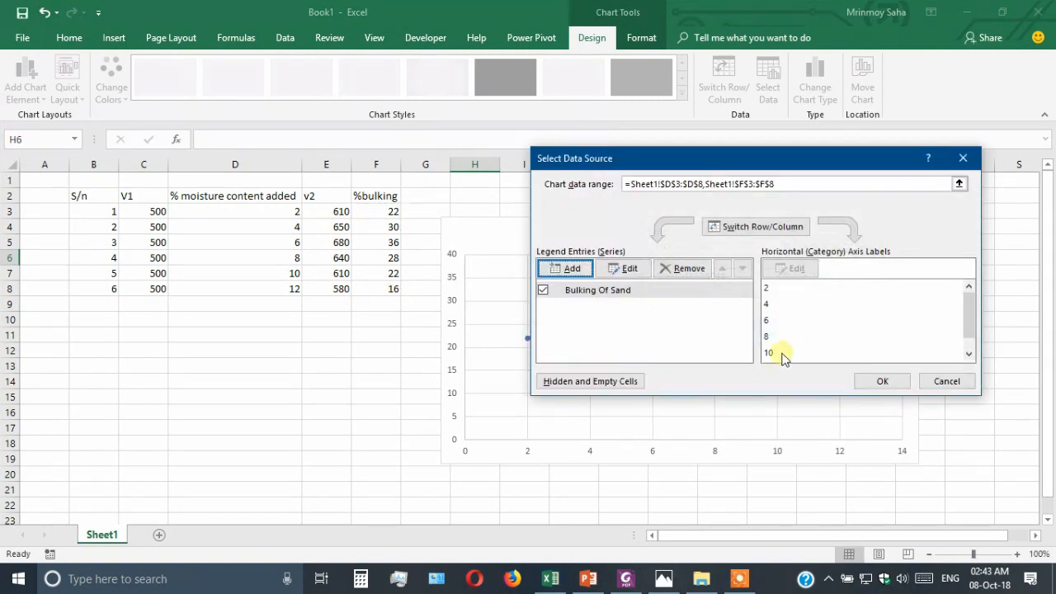
pyautogui.click(876, 384)
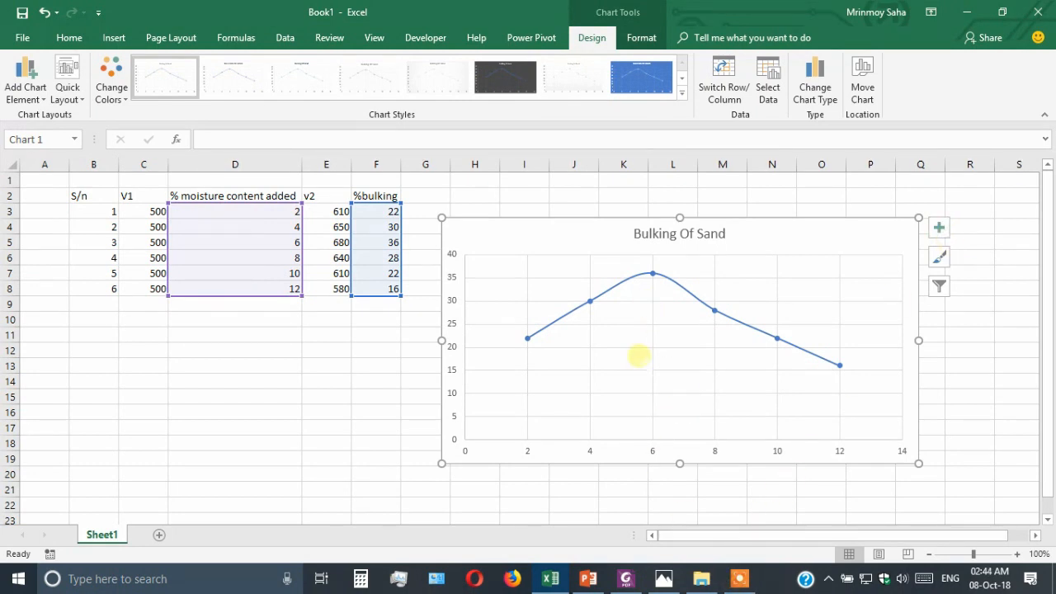
# Examine the finished reference chart in Bulking Of Sand.pdf in Foxit PhantomPDF, including its axis titles, and return to Excel.
pyautogui.click(663, 578)
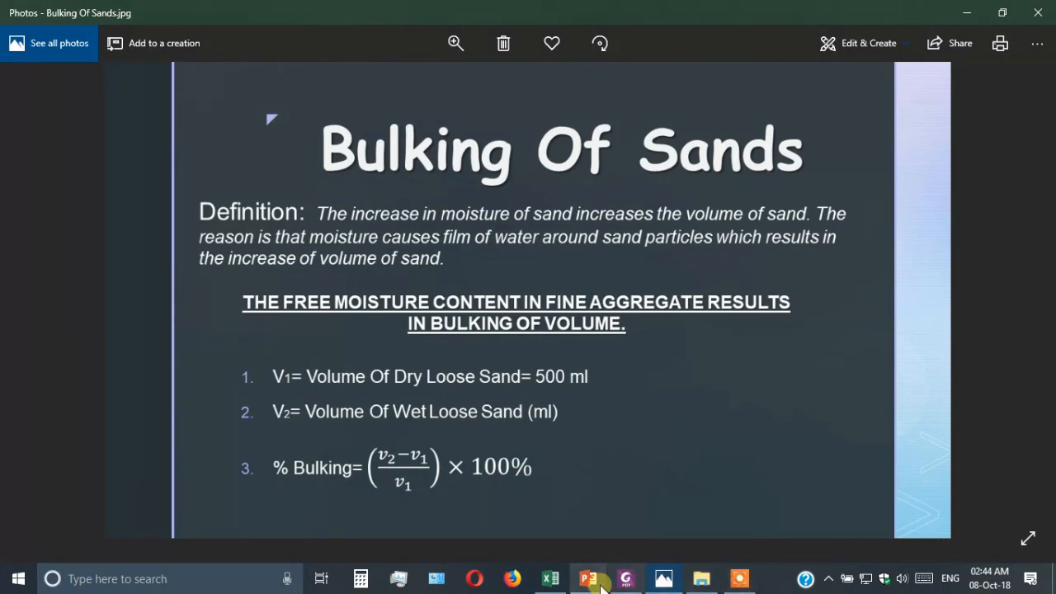
pyautogui.click(627, 585)
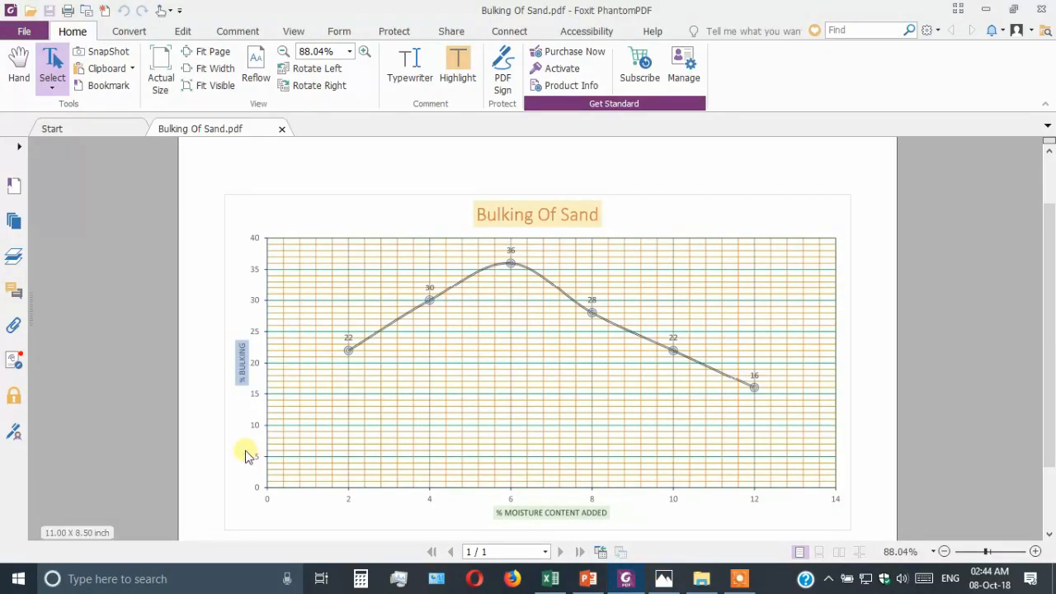
pyautogui.scroll(-1, 286, 302)
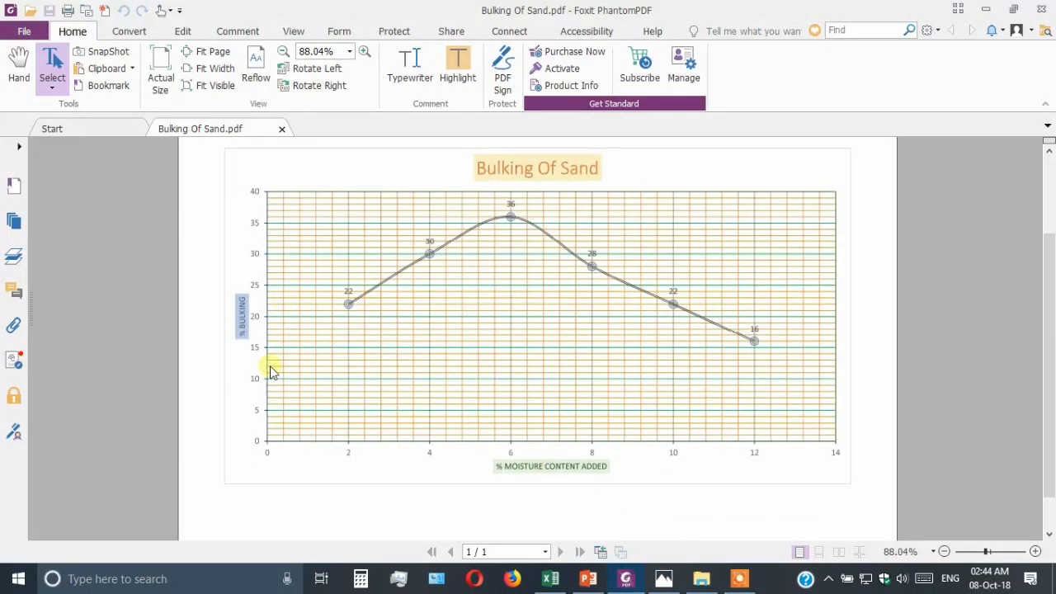
pyautogui.click(550, 578)
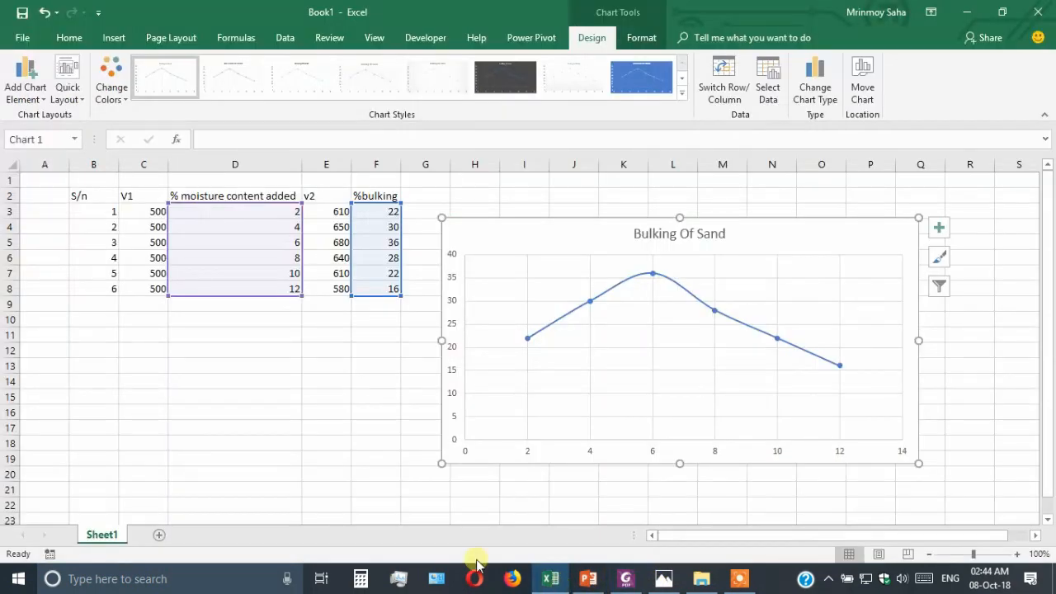
# Add axis titles to the chart and set the vertical axis title to "% bulking".
pyautogui.click(940, 230)
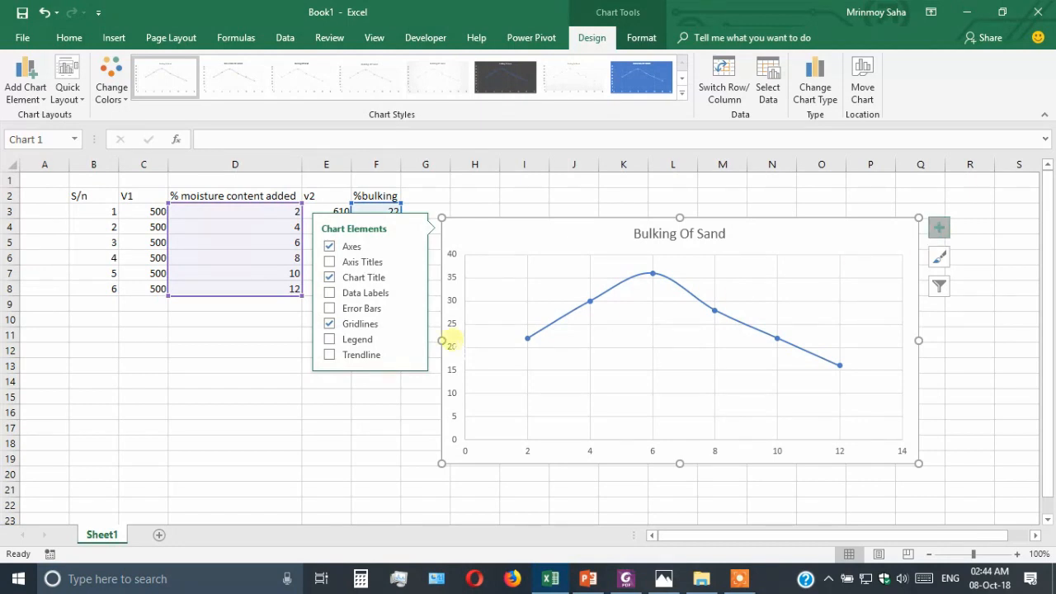
pyautogui.click(349, 262)
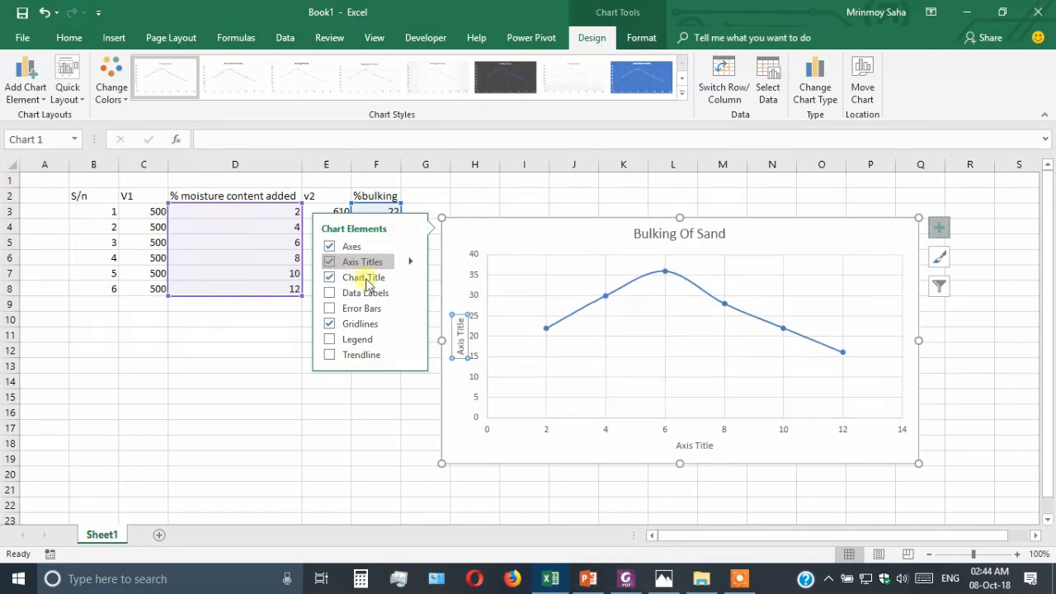
pyautogui.click(465, 339)
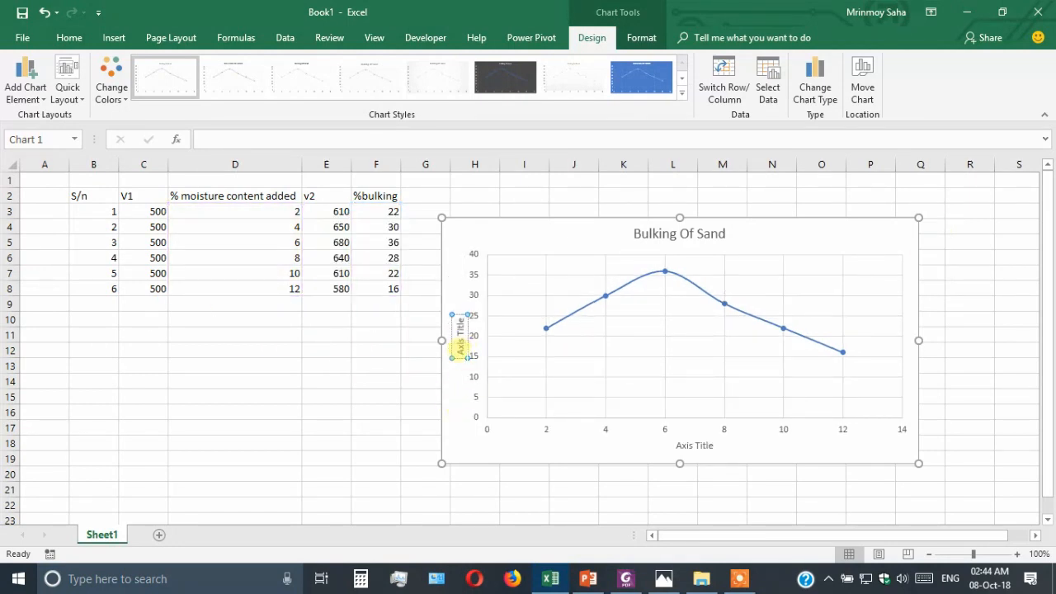
pyautogui.moveTo(460, 352); pyautogui.dragTo(464, 322)
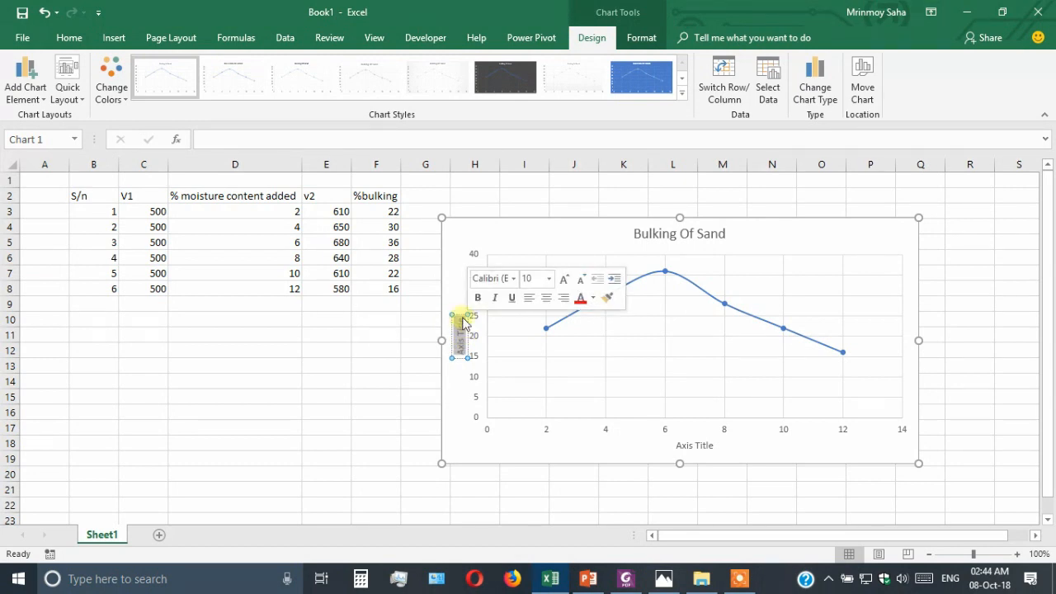
pyautogui.press('BackSpace')
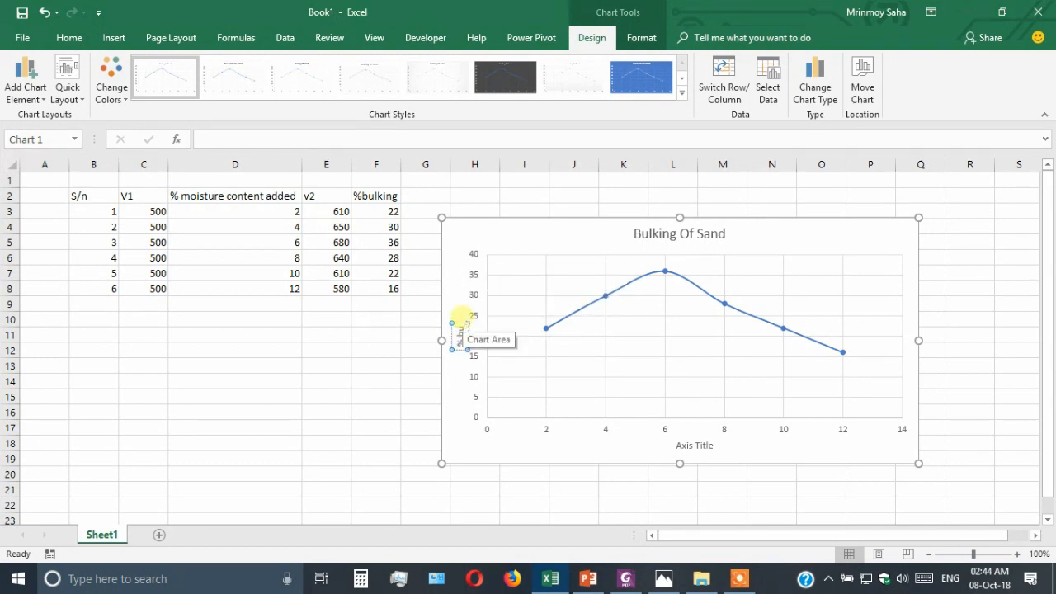
pyautogui.write('% bulking')
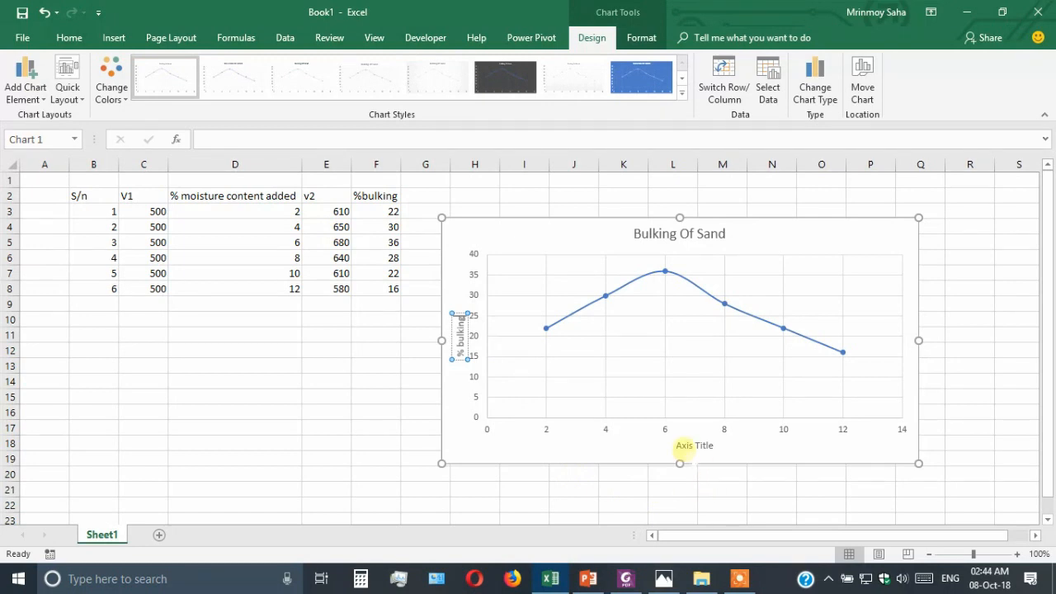
# Set the chart's horizontal axis title to "% Moisture Content Added".
pyautogui.click(695, 444)
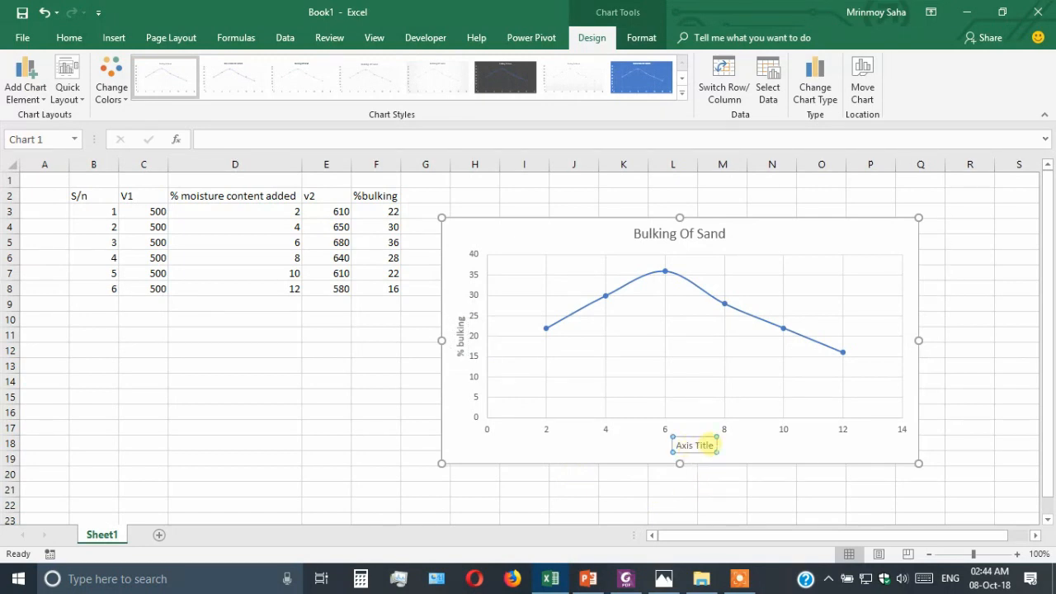
pyautogui.tripleClick(713, 446)
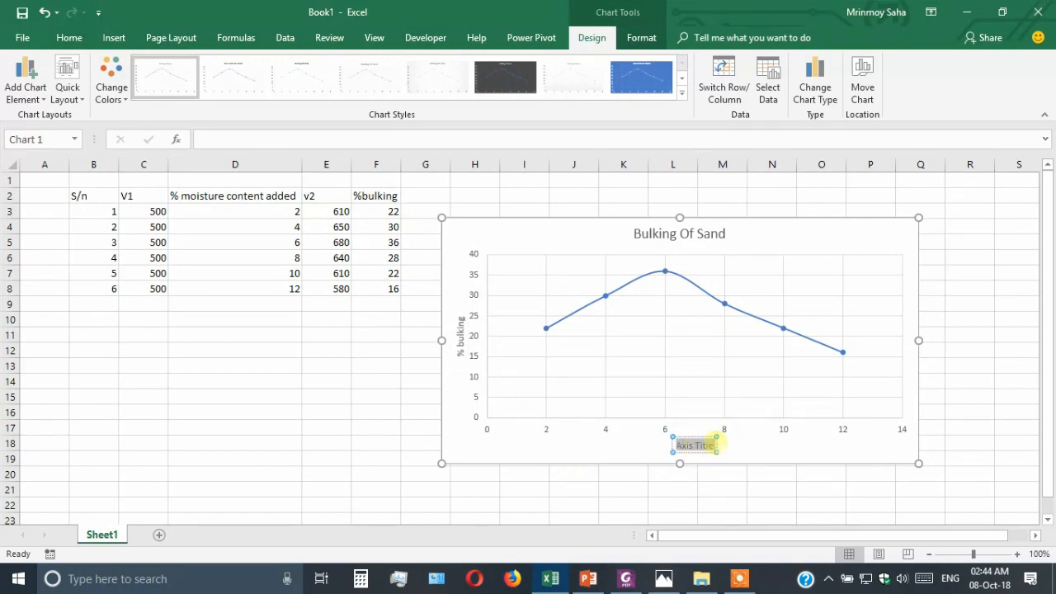
pyautogui.write('%m')
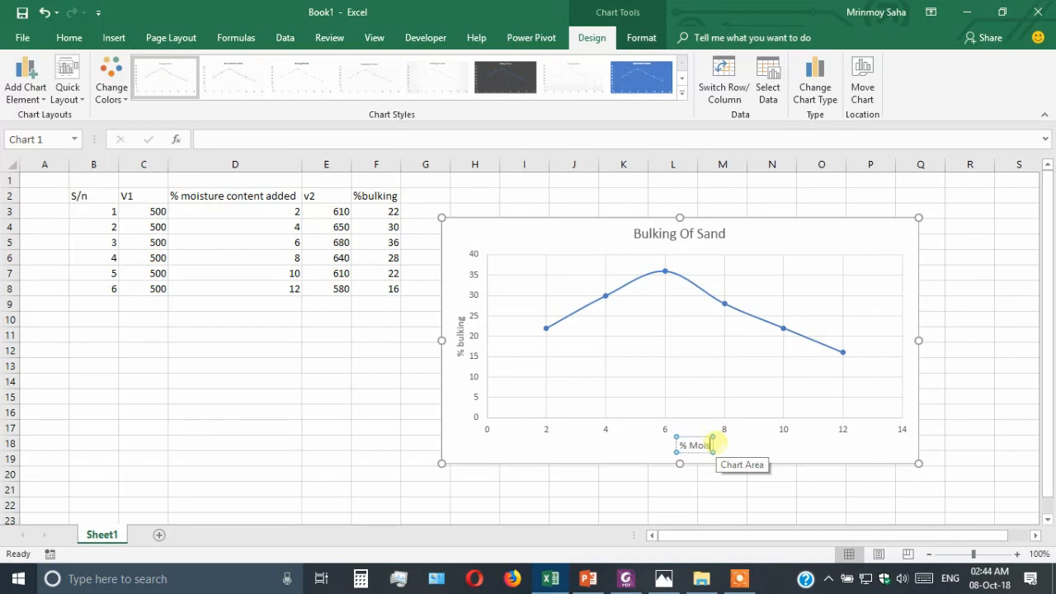
pyautogui.write('ture')
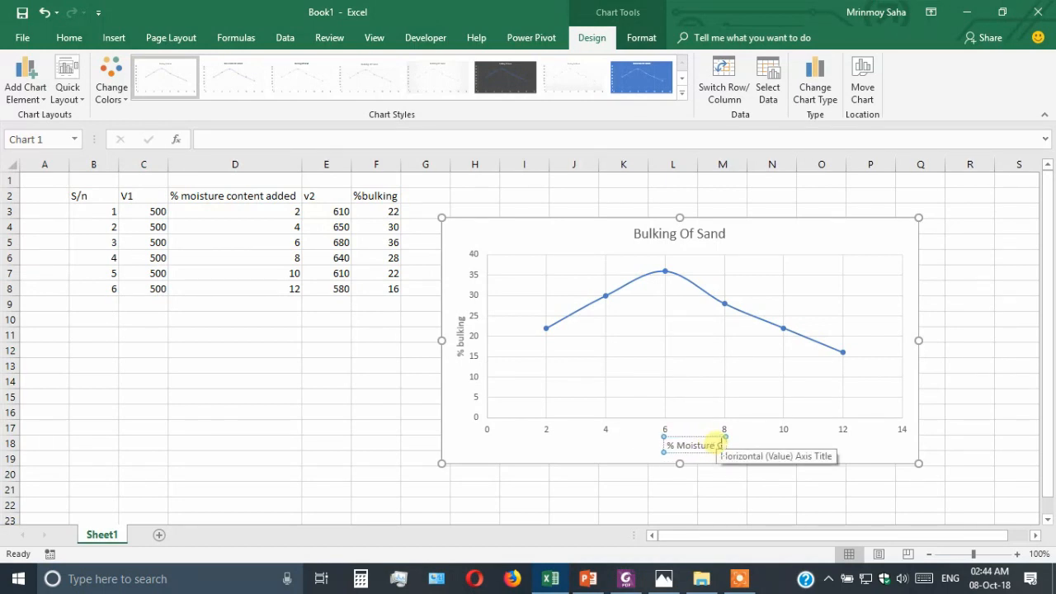
pyautogui.write(' Conten')
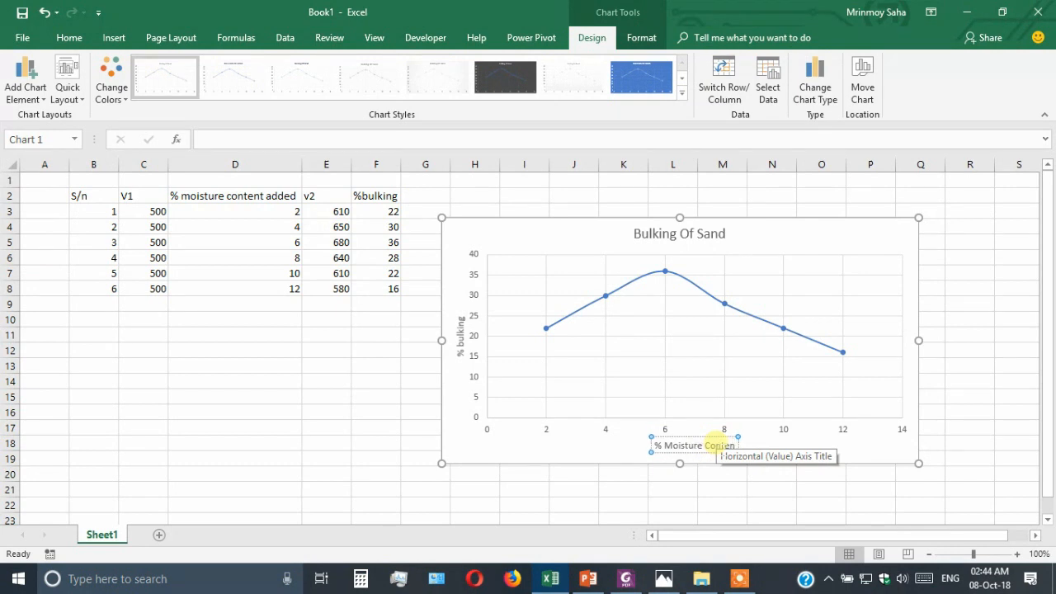
pyautogui.write('t Added')
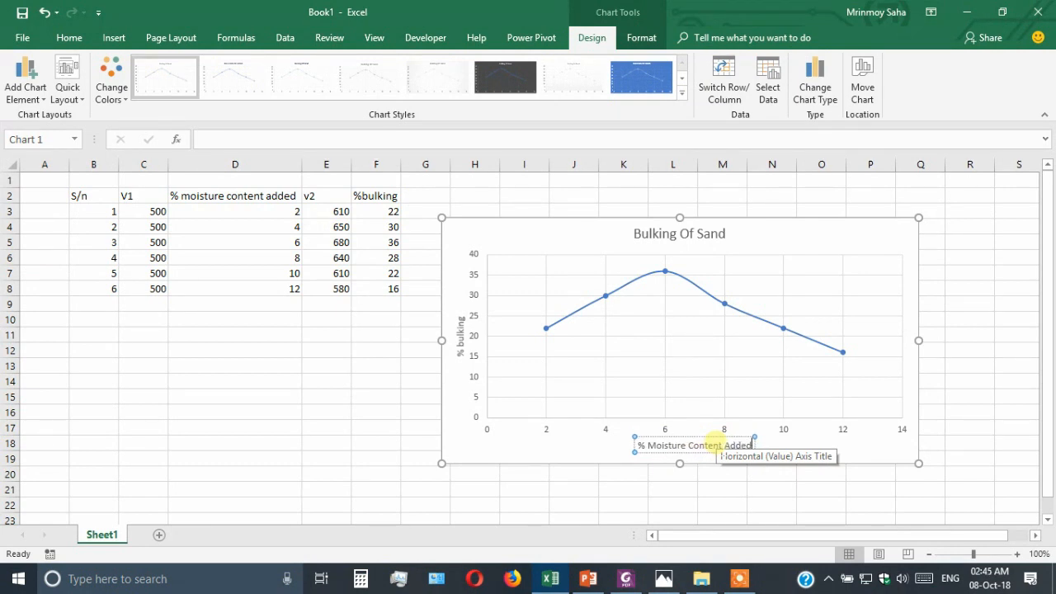
pyautogui.click(772, 441)
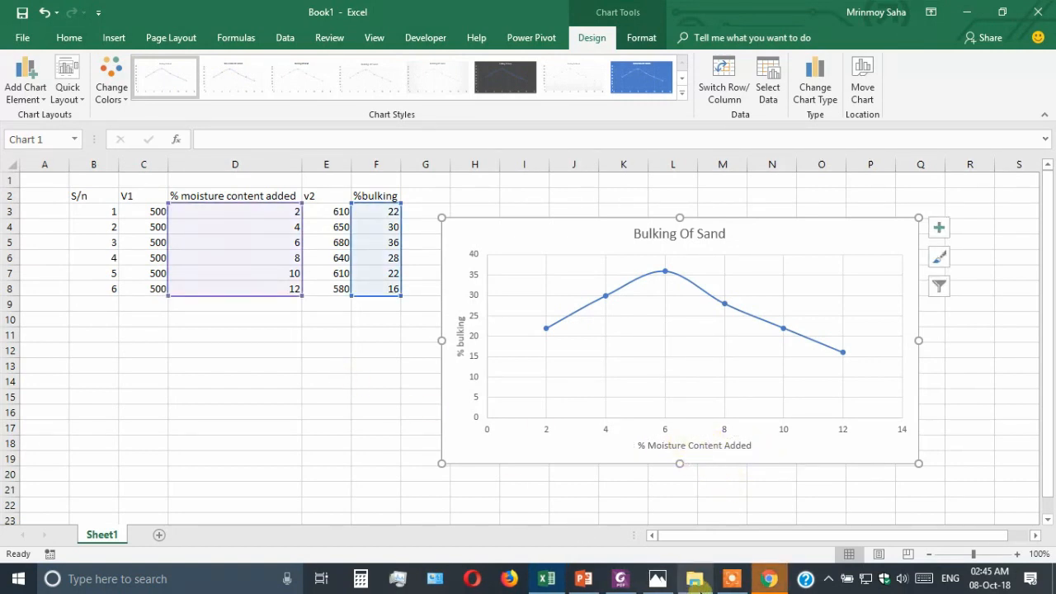
# Close the blank Google Chrome window covering the workbook.
pyautogui.moveTo(763, 580)
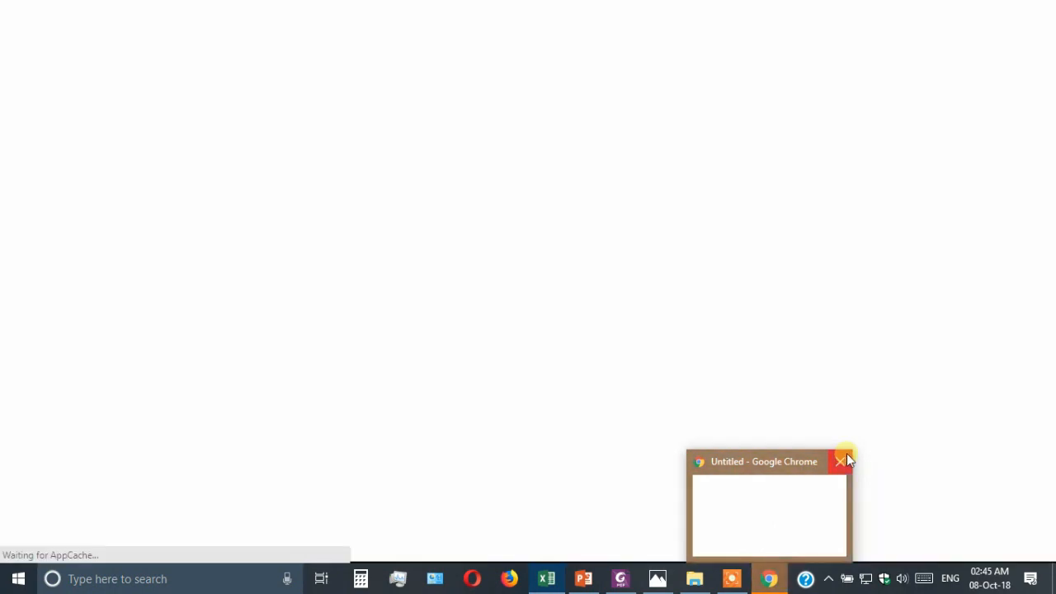
pyautogui.click(843, 457)
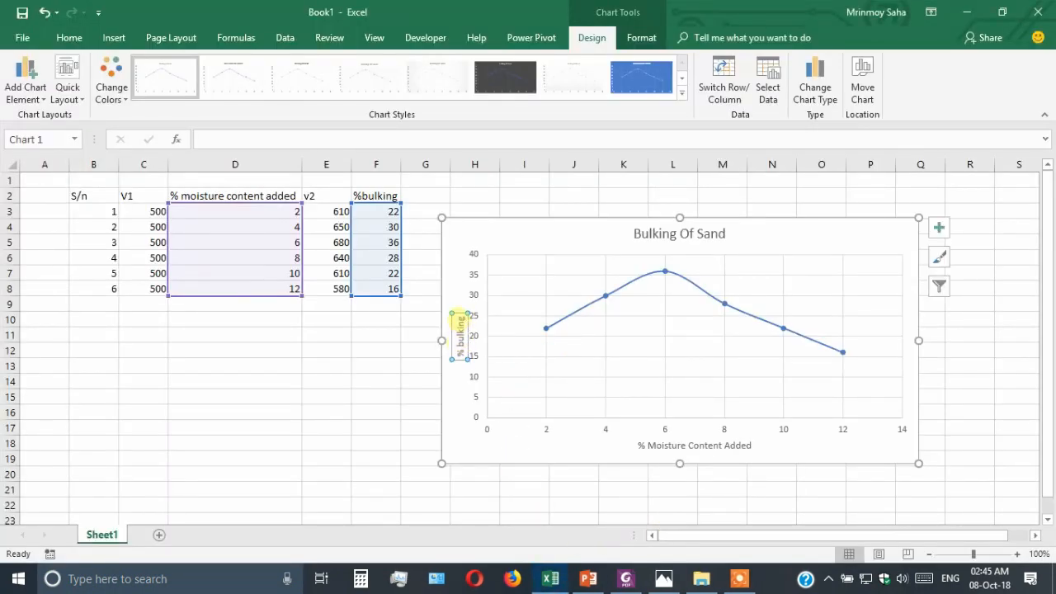
# Check the reference chart in Bulking Of Sand.pdf and give the "% bulking" axis title a light blue fill with dark blue text.
pyautogui.moveTo(458, 319); pyautogui.dragTo(462, 355)
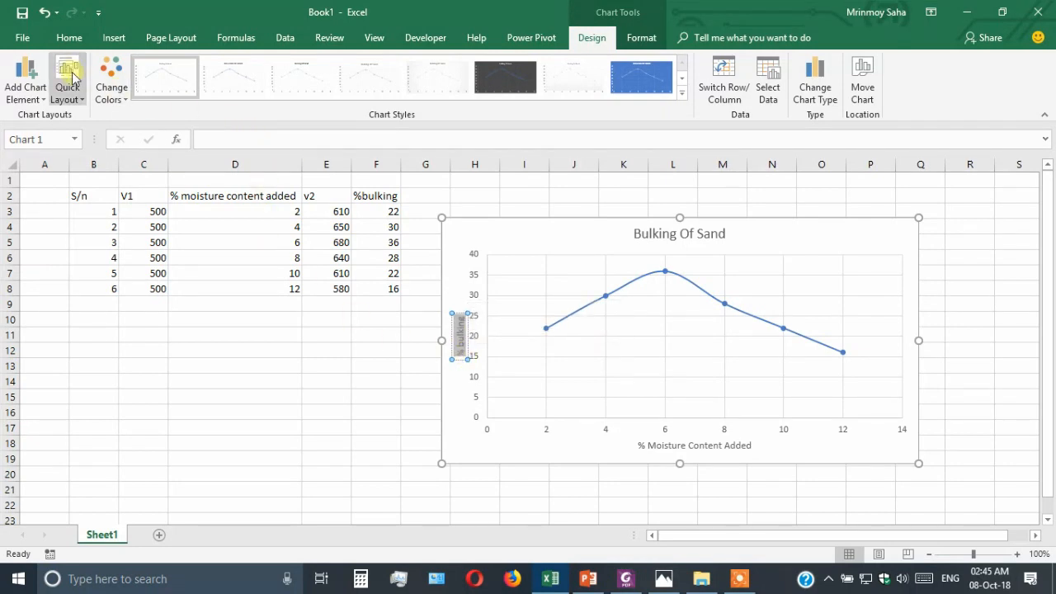
pyautogui.click(68, 38)
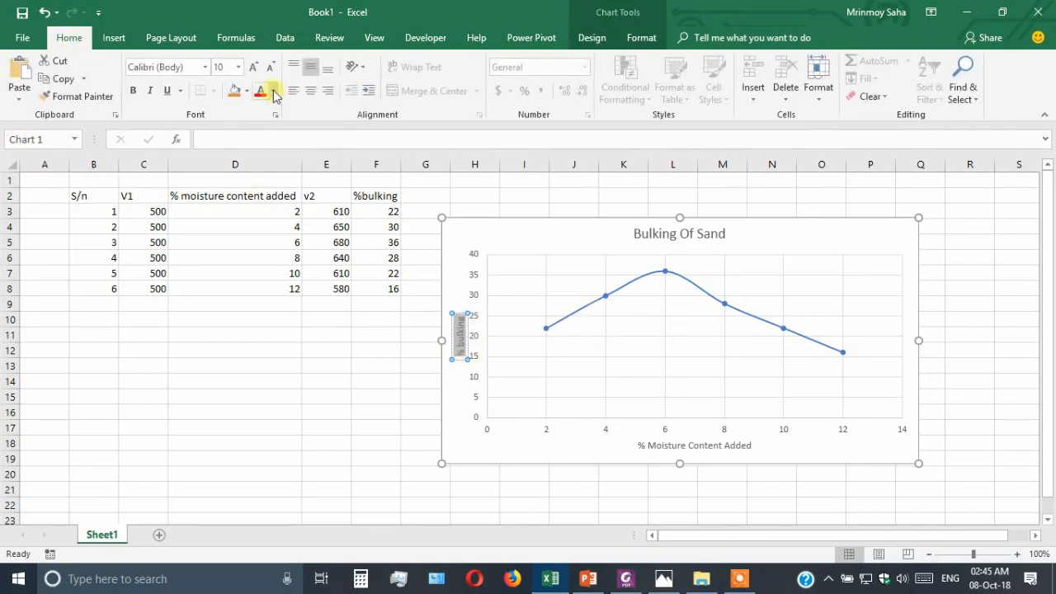
pyautogui.click(663, 580)
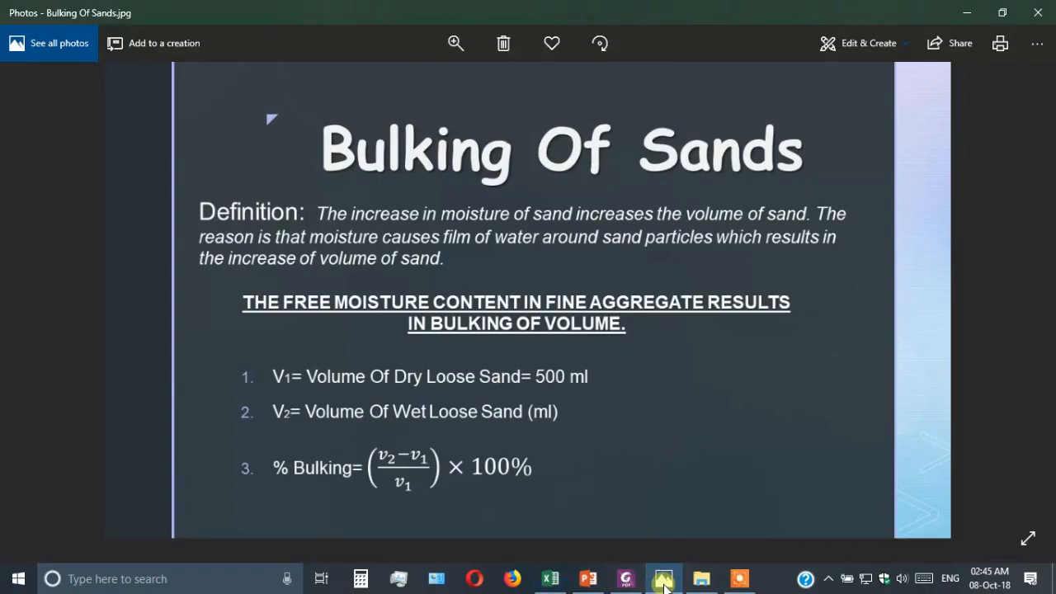
pyautogui.click(626, 578)
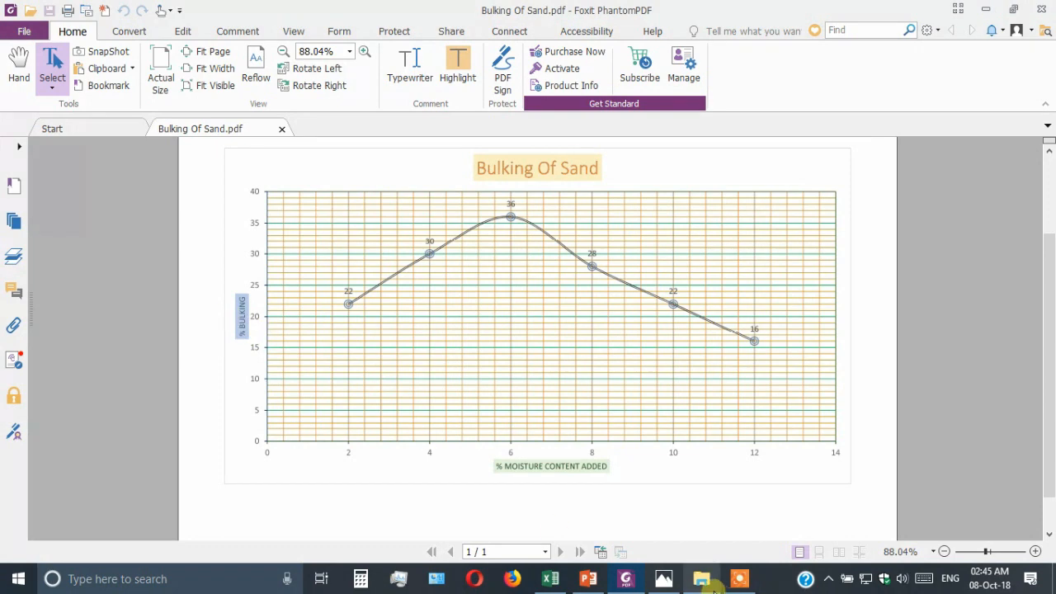
pyautogui.click(550, 578)
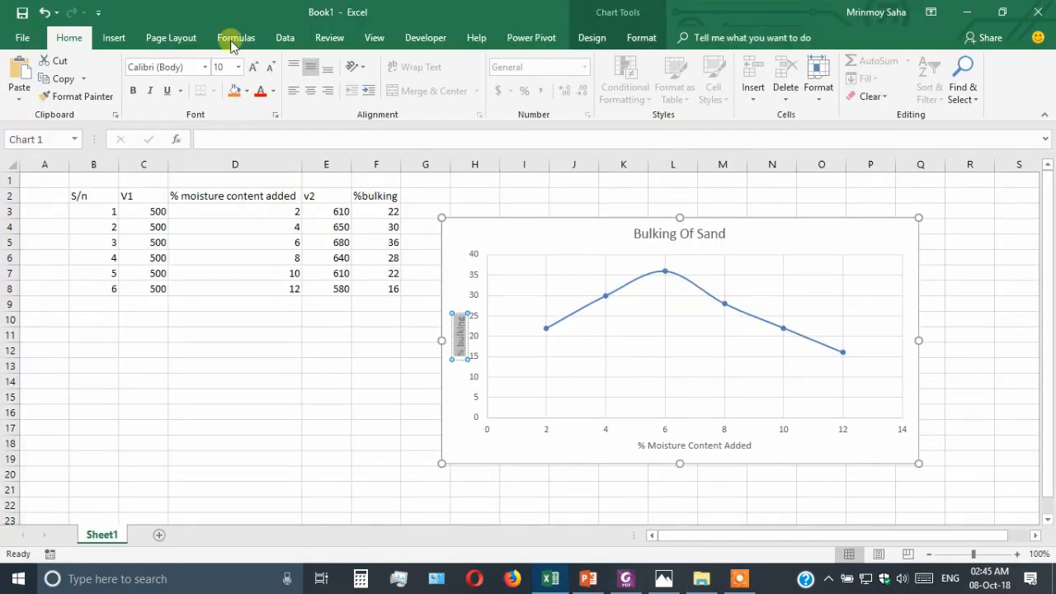
pyautogui.click(249, 92)
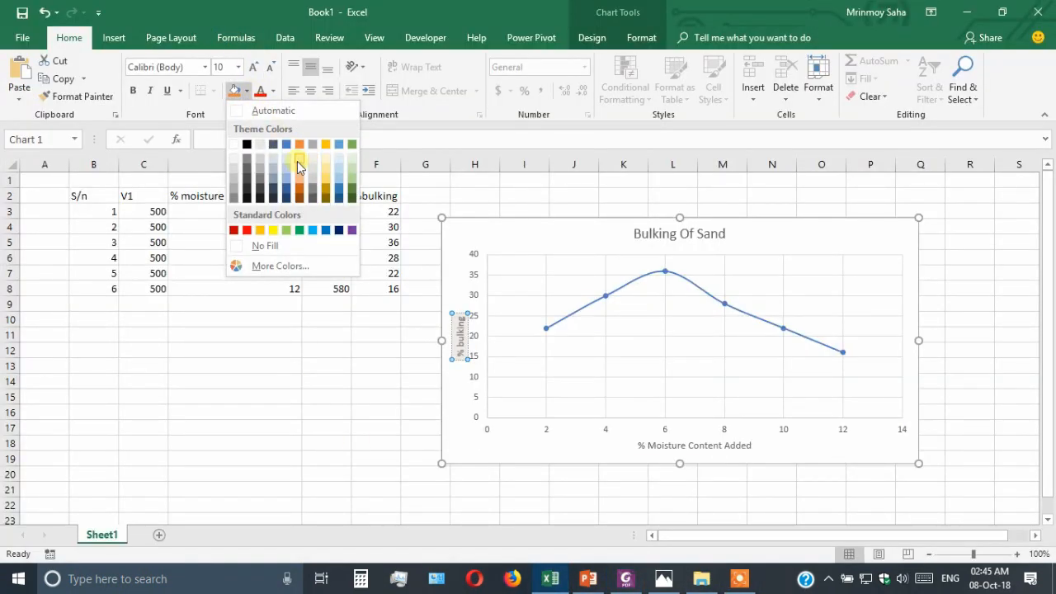
pyautogui.click(288, 164)
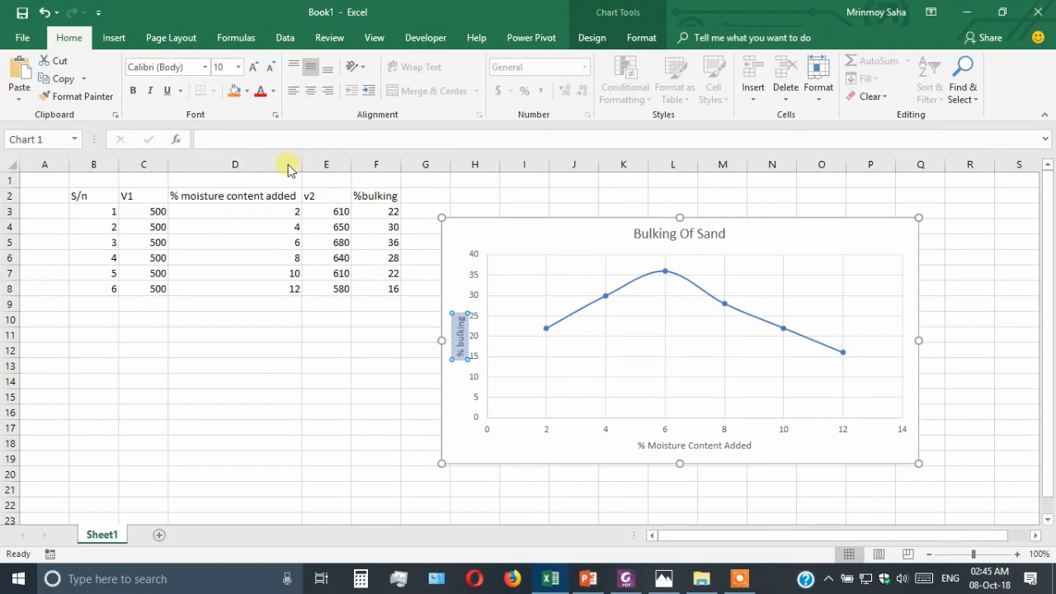
pyautogui.click(273, 90)
pyautogui.click(365, 232)
# Give the "% Moisture Content Added" axis title a light green fill, following the reference chart in Foxit PhantomPDF.
pyautogui.click(650, 446)
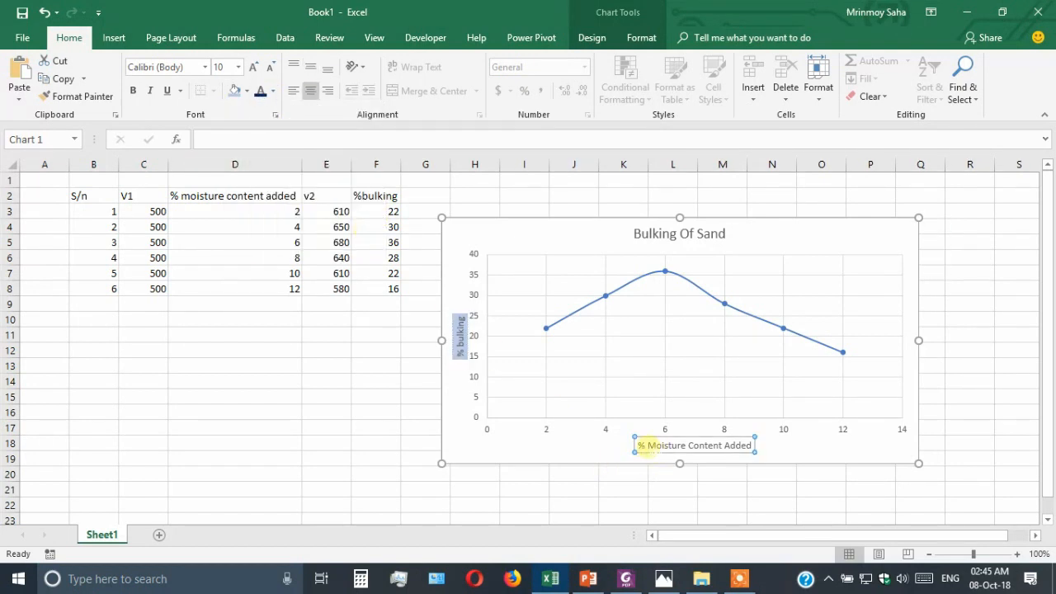
pyautogui.moveTo(640, 446)
pyautogui.mouseDown()
pyautogui.moveTo(715, 455)
pyautogui.moveTo(678, 440)
pyautogui.moveTo(627, 448)
pyautogui.moveTo(731, 464)
pyautogui.mouseUp()
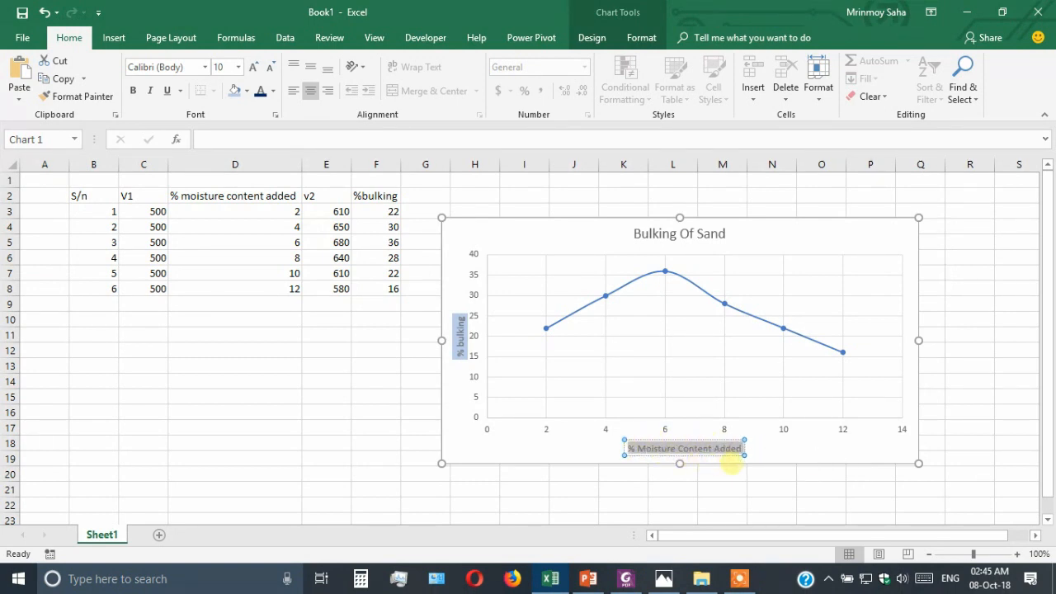
pyautogui.click(627, 577)
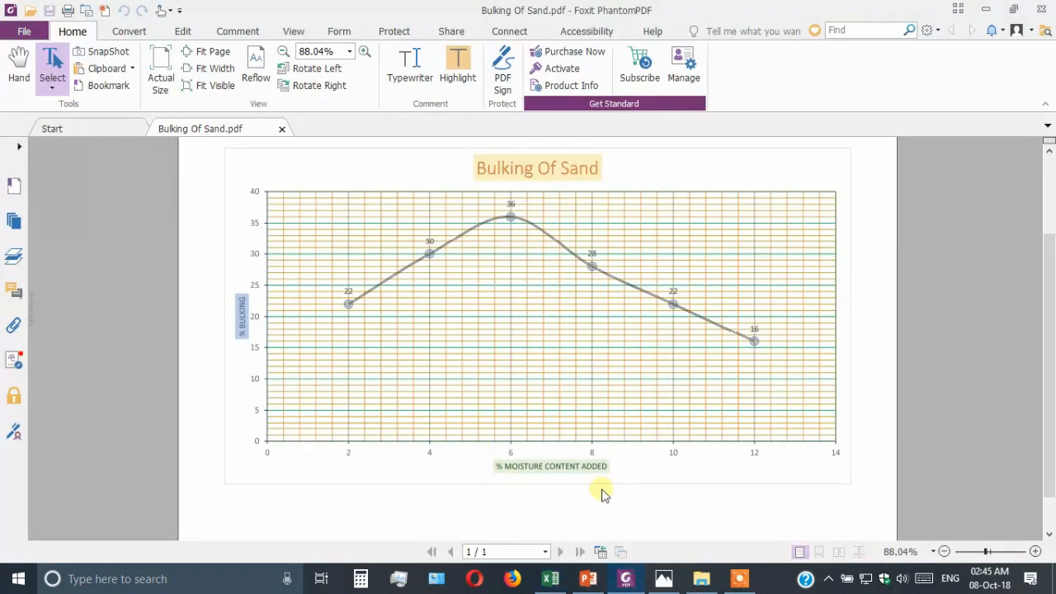
pyautogui.click(550, 578)
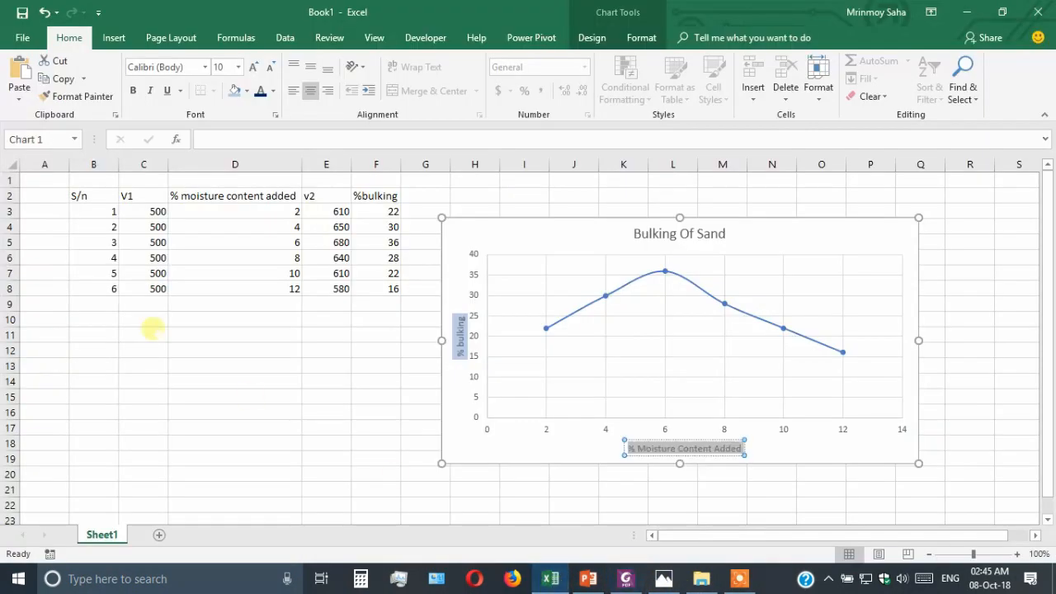
pyautogui.click(246, 91)
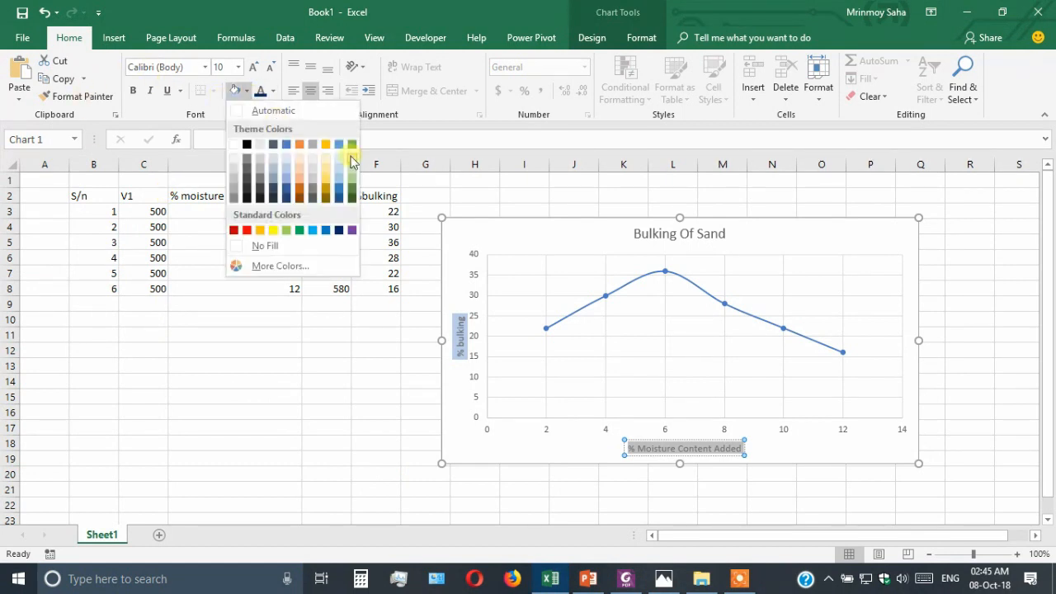
pyautogui.click(349, 173)
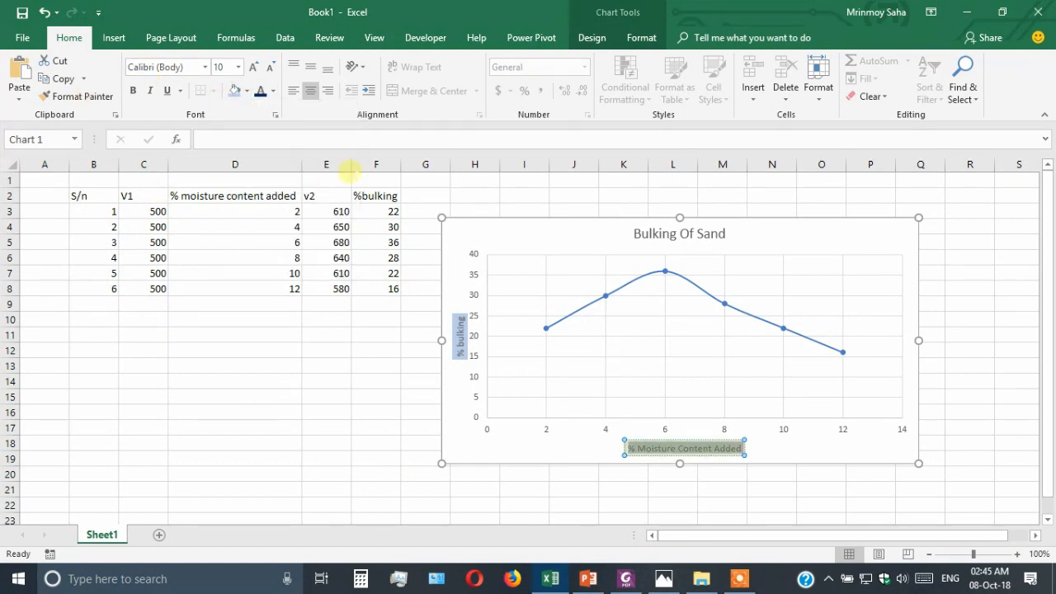
# Set the font color of the whole "% Moisture Content Added" axis title to green.
pyautogui.click(273, 92)
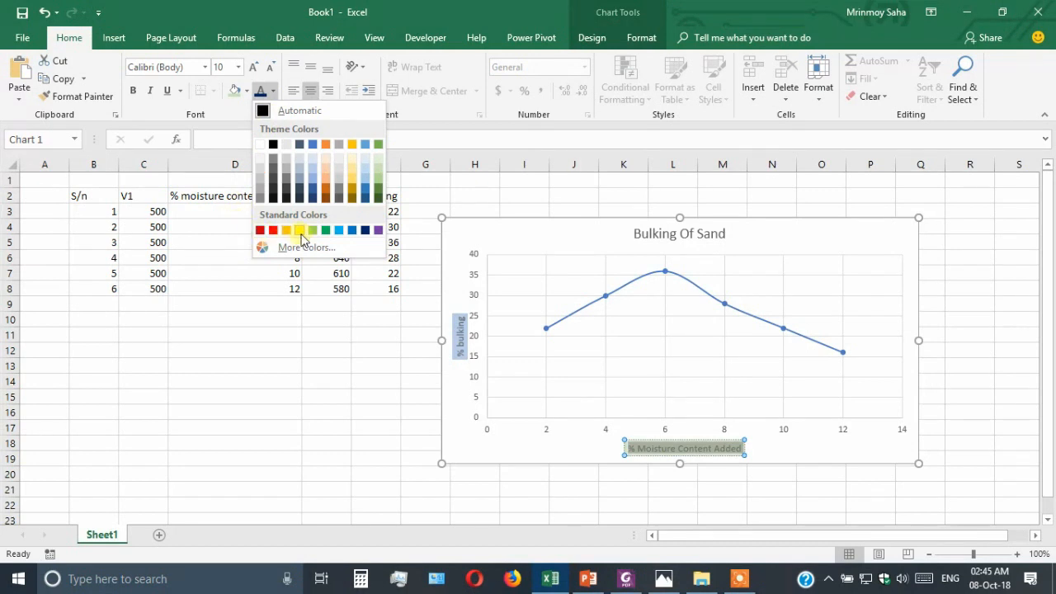
pyautogui.click(327, 231)
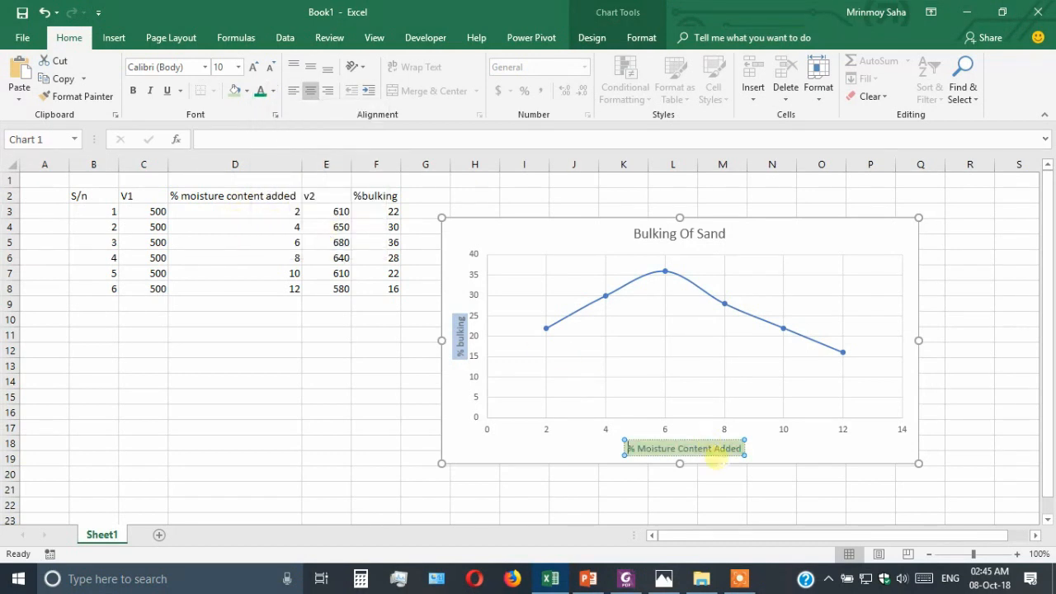
pyautogui.click(805, 444)
pyautogui.click(632, 448)
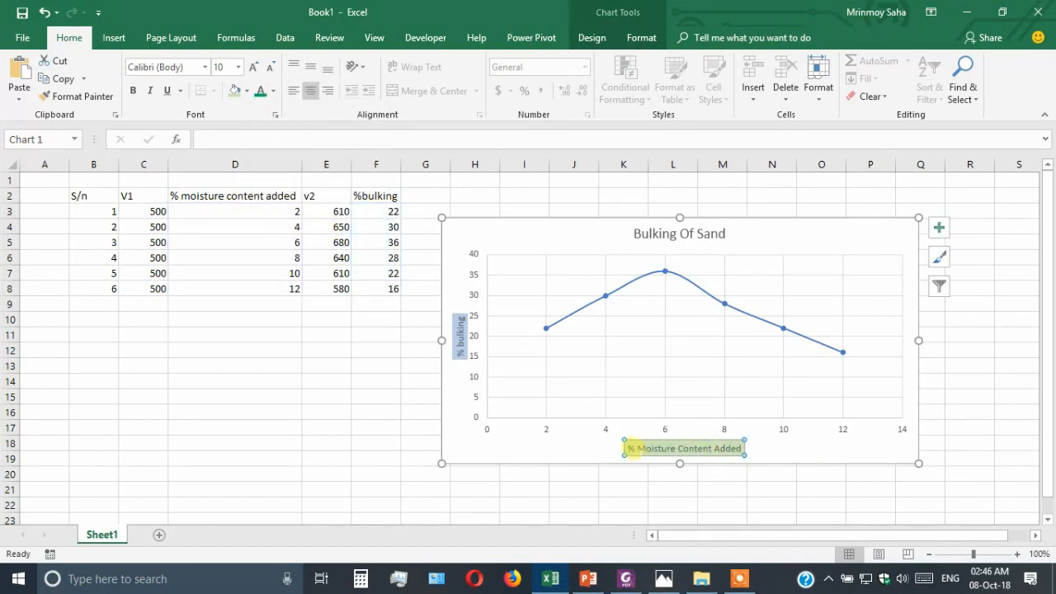
pyautogui.moveTo(629, 447); pyautogui.dragTo(709, 448)
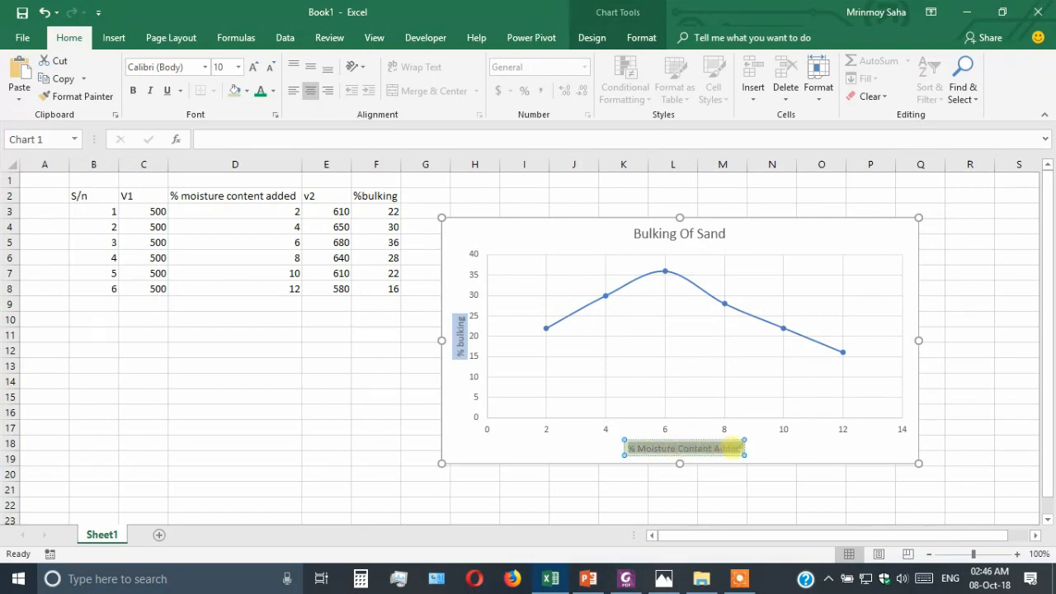
pyautogui.click(260, 90)
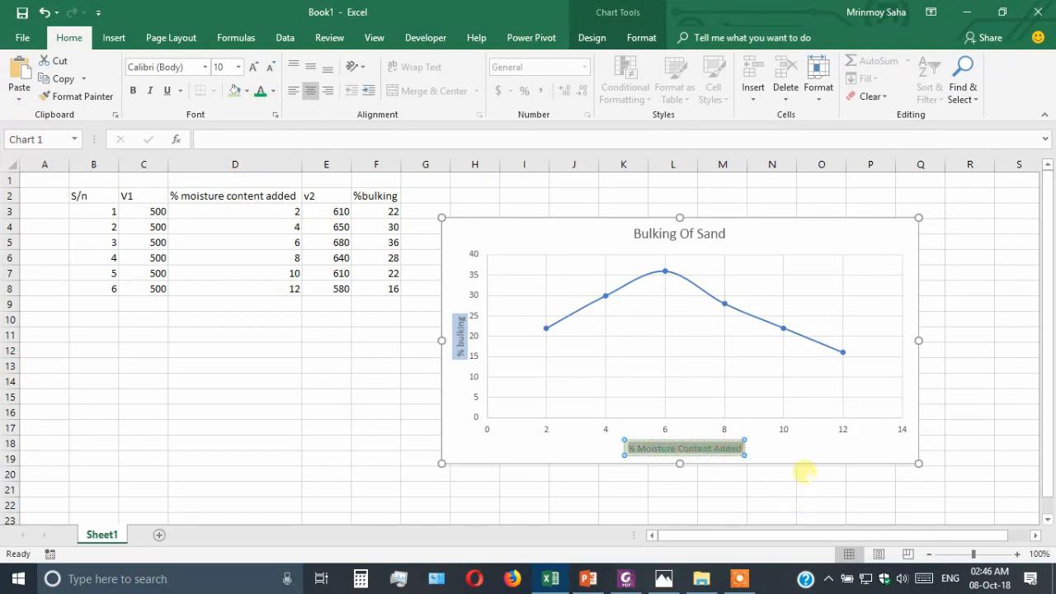
pyautogui.click(801, 448)
# Check the gridlines of the reference chart in Foxit PhantomPDF and color the Excel chart's horizontal major gridlines green.
pyautogui.moveTo(710, 587)
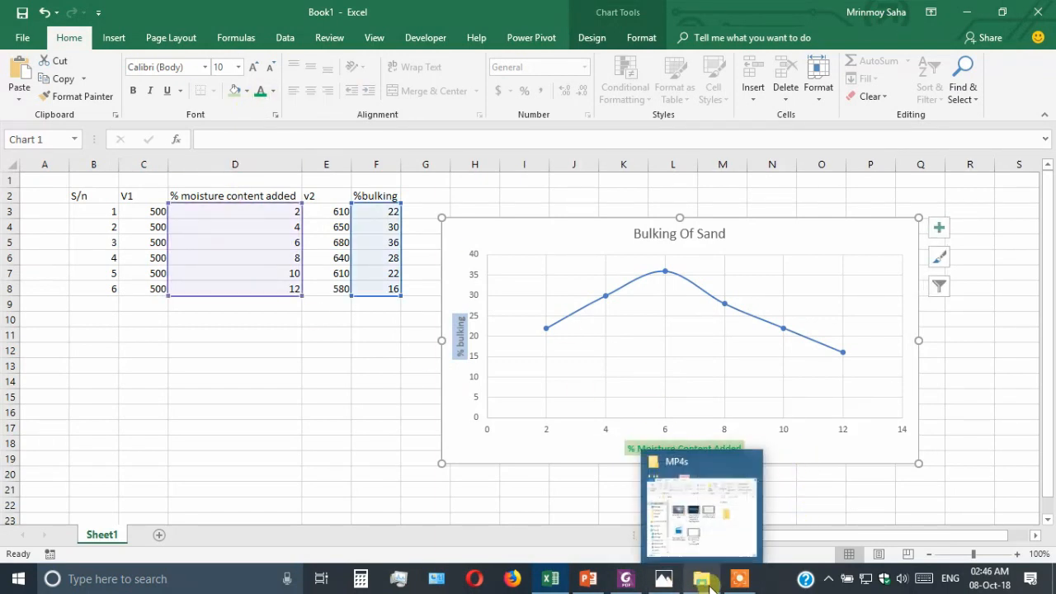
pyautogui.click(625, 578)
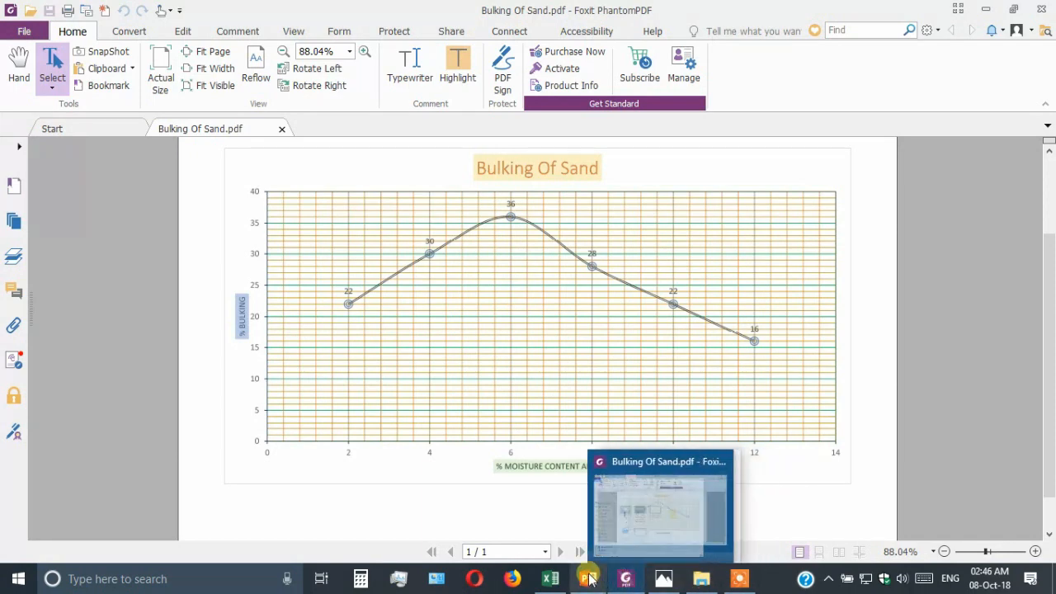
pyautogui.click(548, 579)
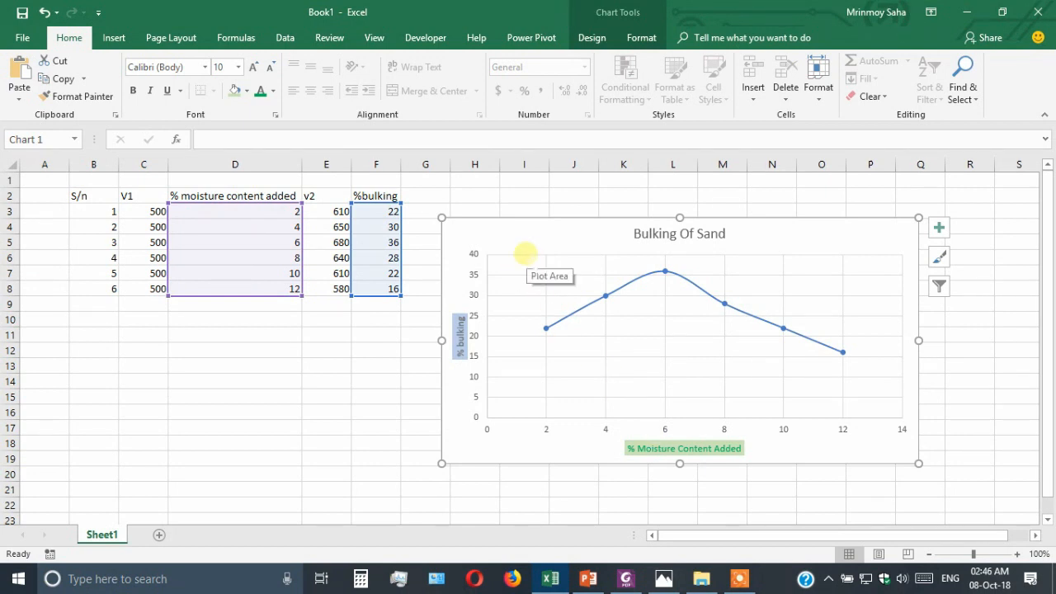
pyautogui.click(527, 253)
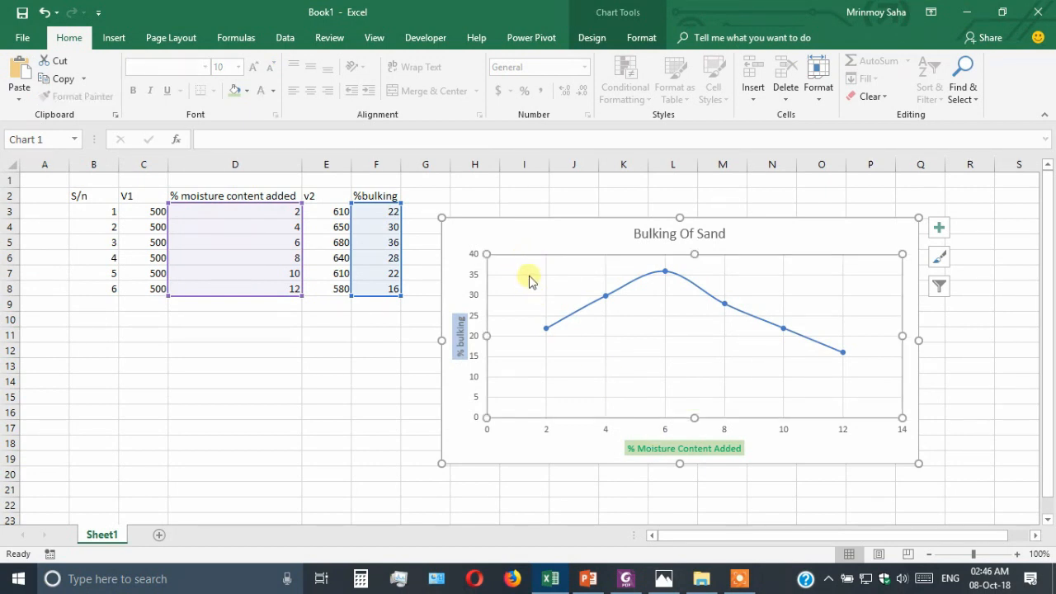
pyautogui.click(530, 279)
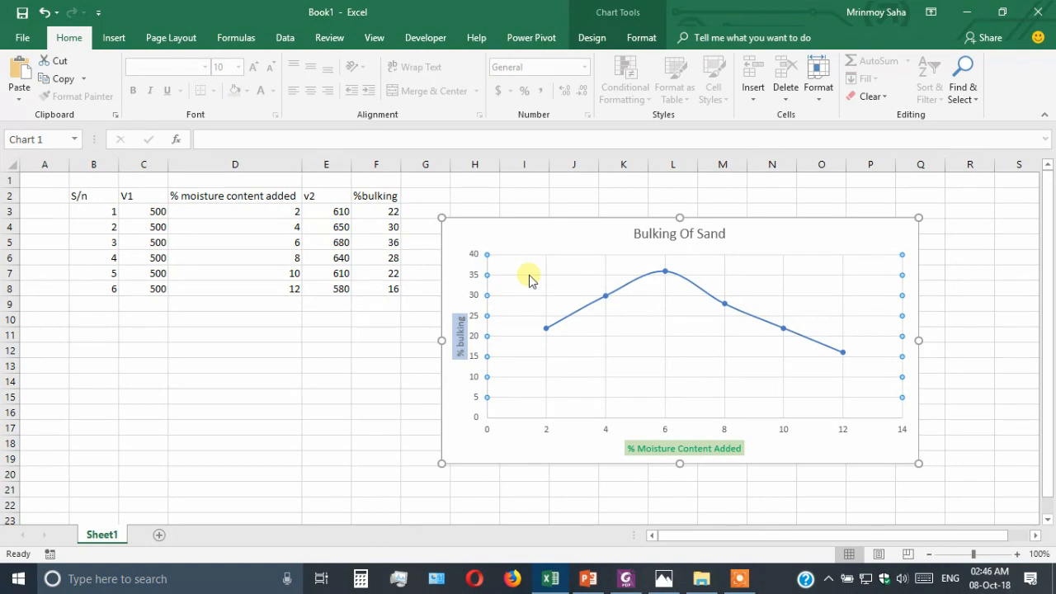
pyautogui.doubleClick(530, 279)
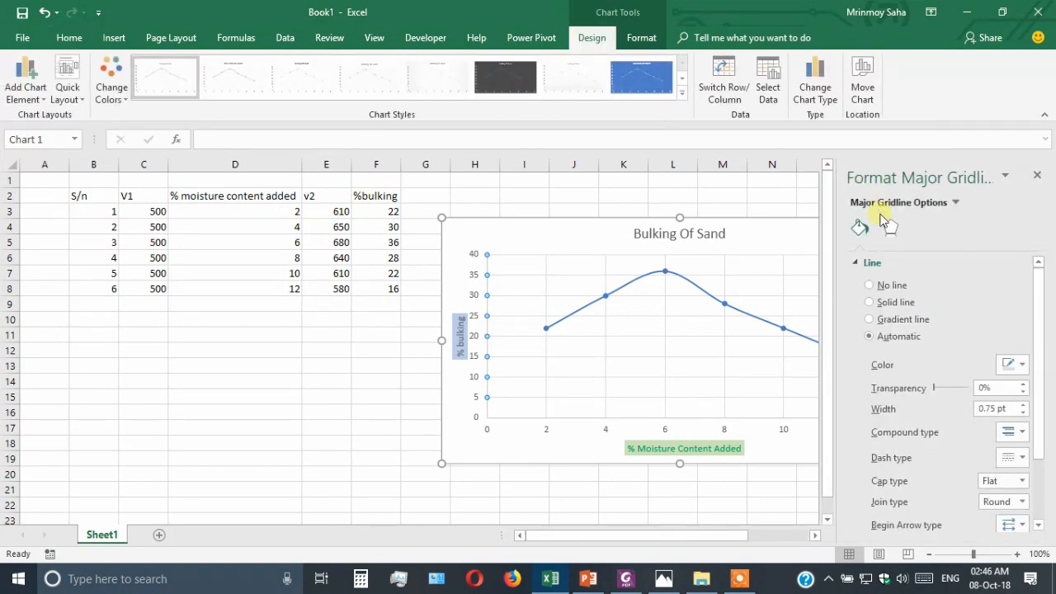
pyautogui.scroll(-3, 919, 371)
pyautogui.scroll(3, 932, 404)
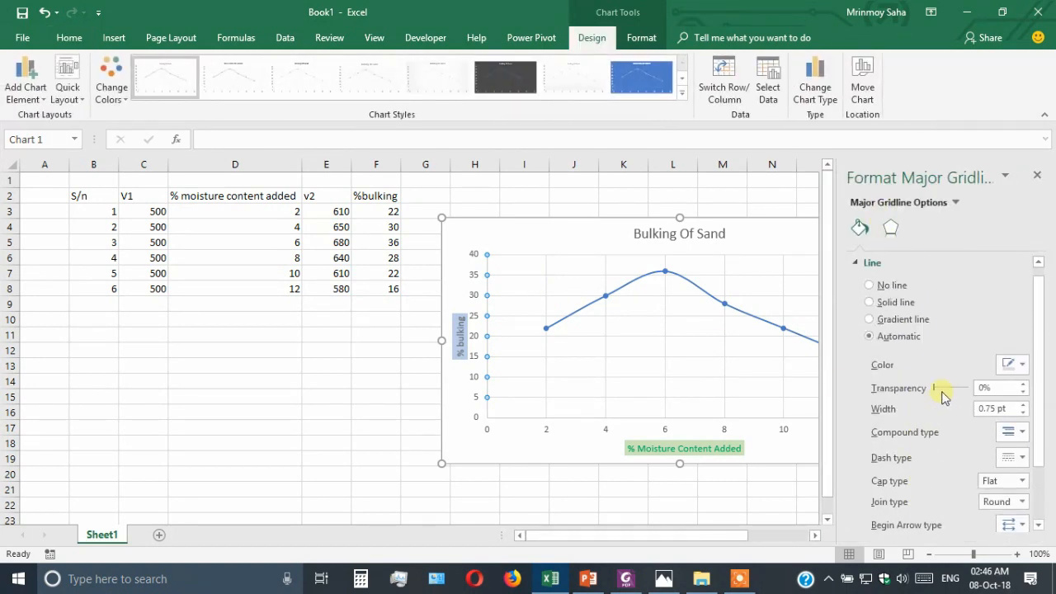
pyautogui.click(1022, 364)
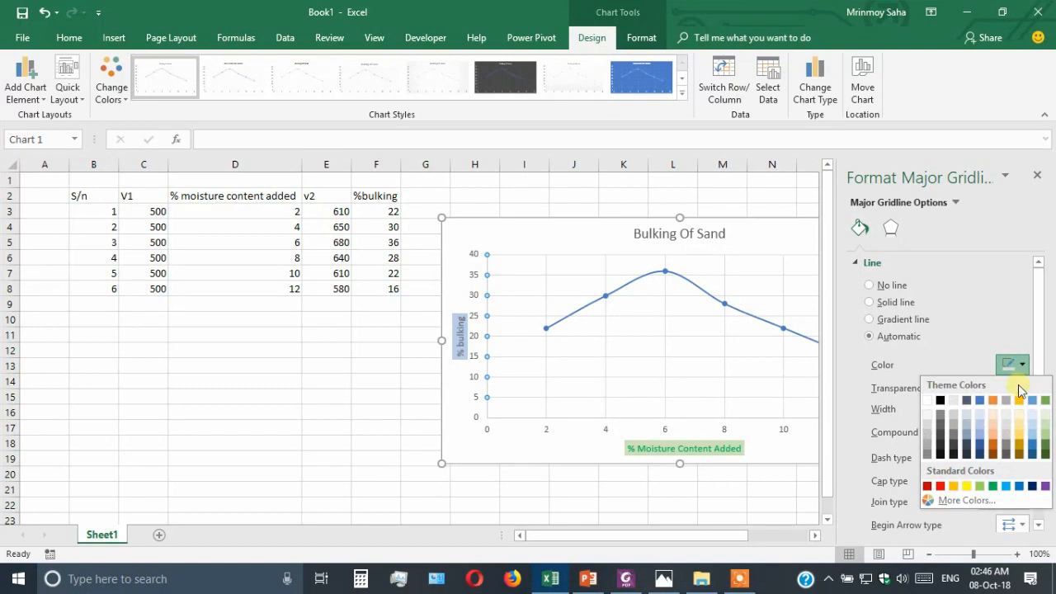
pyautogui.click(992, 485)
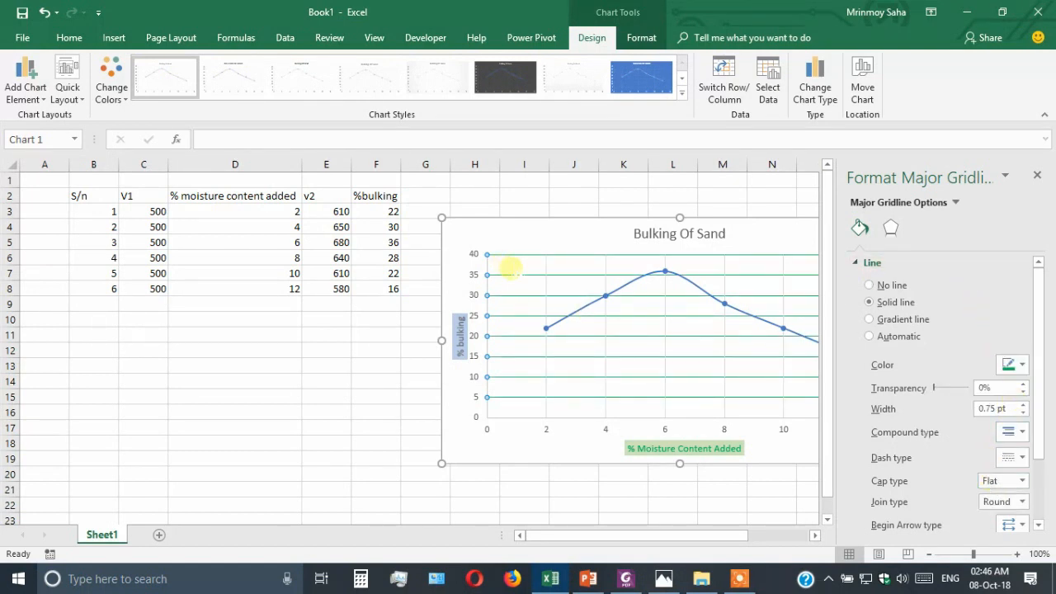
# Give the chart's horizontal value axis a solid dark gold line.
pyautogui.click(515, 268)
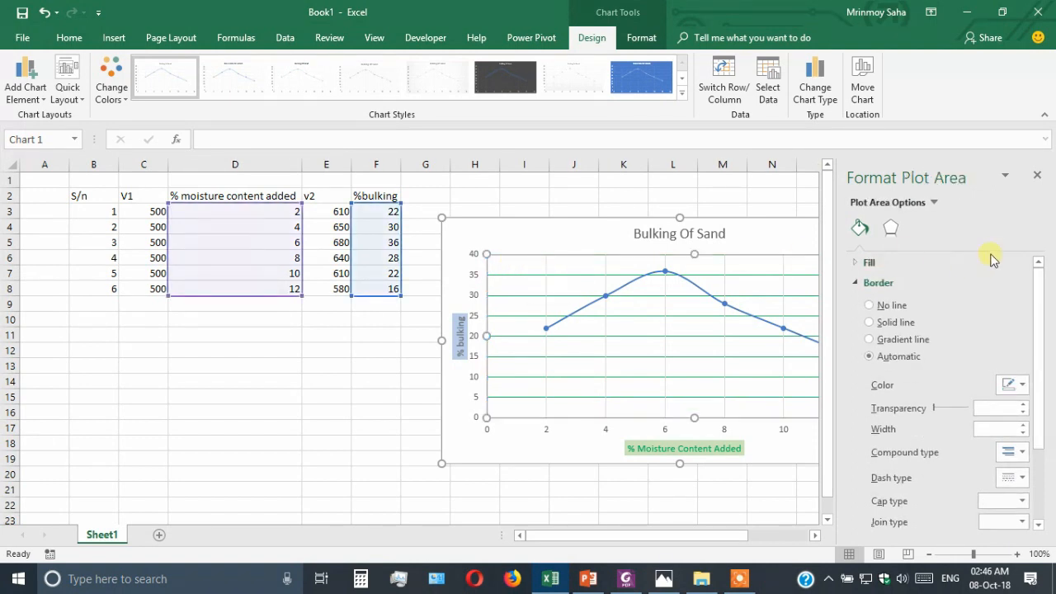
pyautogui.click(932, 203)
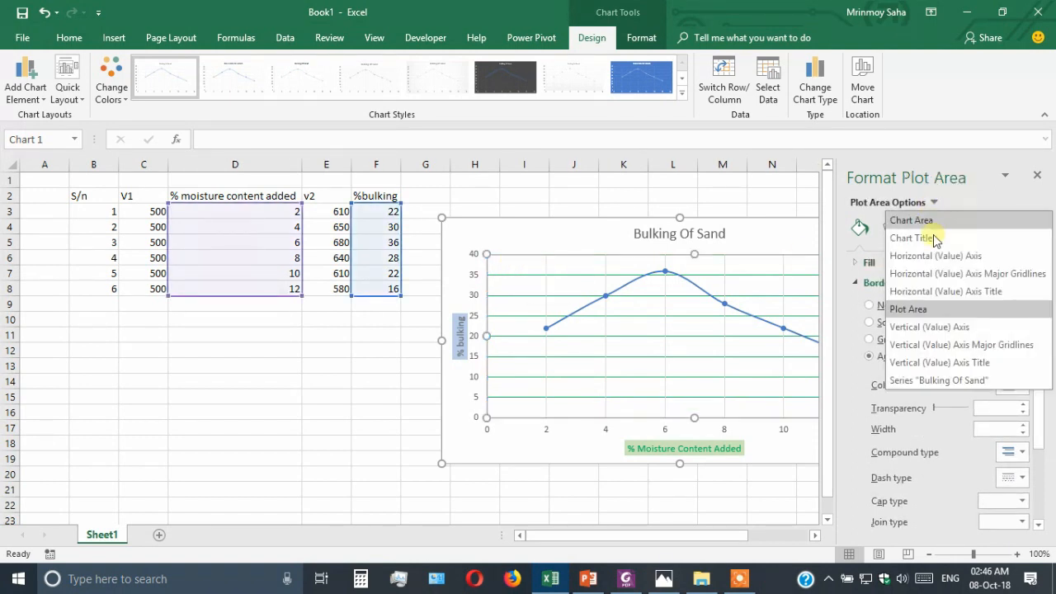
pyautogui.click(984, 264)
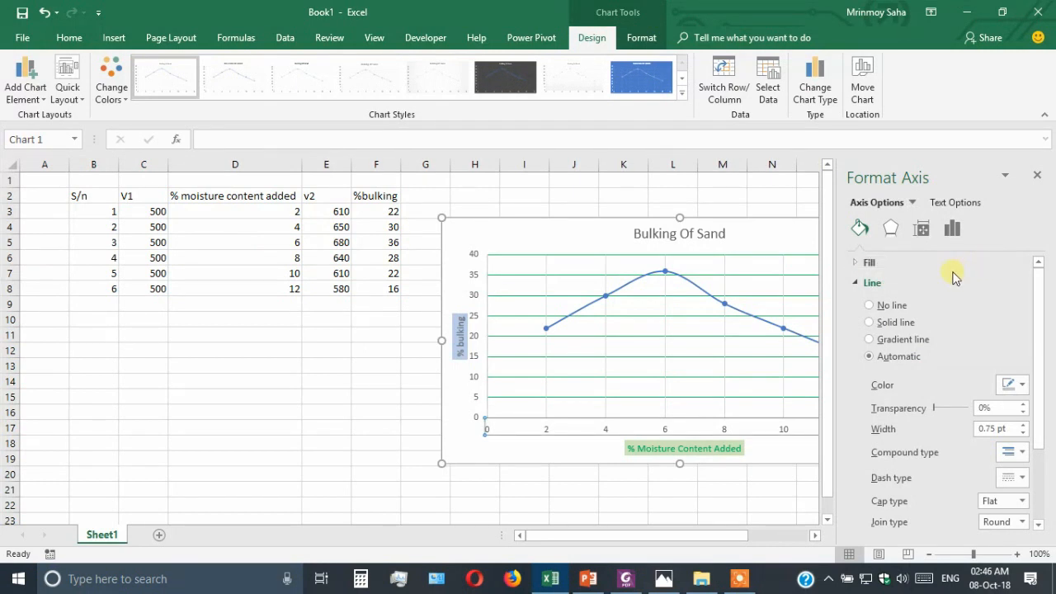
pyautogui.click(912, 204)
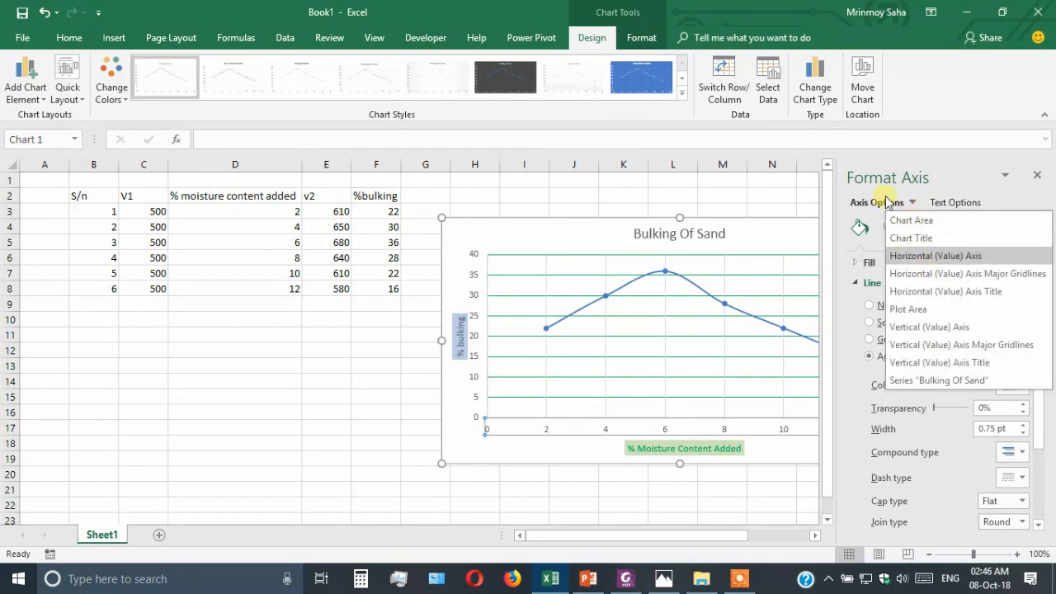
pyautogui.click(911, 204)
pyautogui.click(1015, 385)
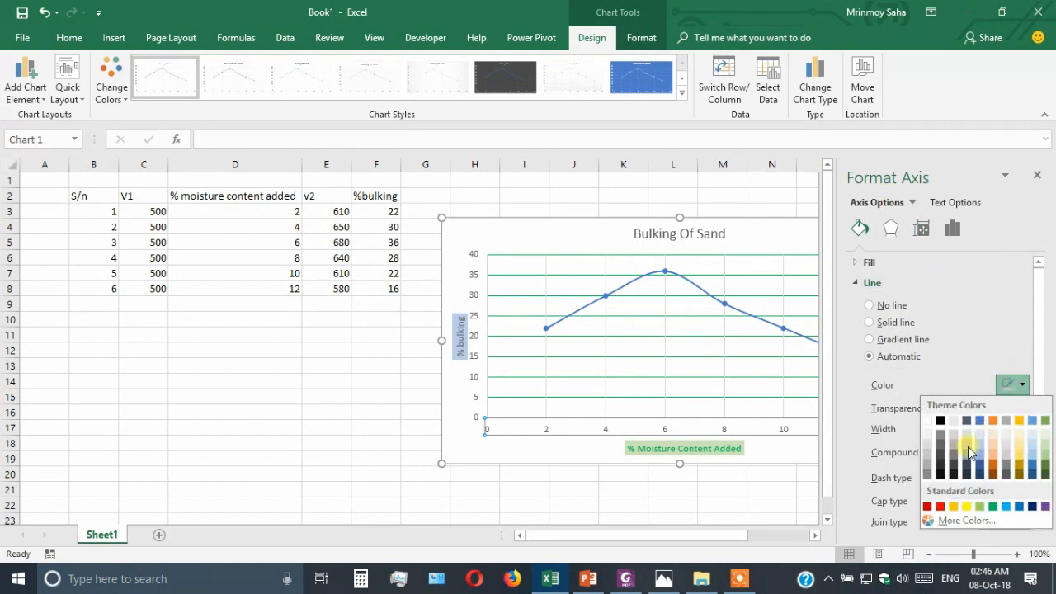
pyautogui.click(1021, 462)
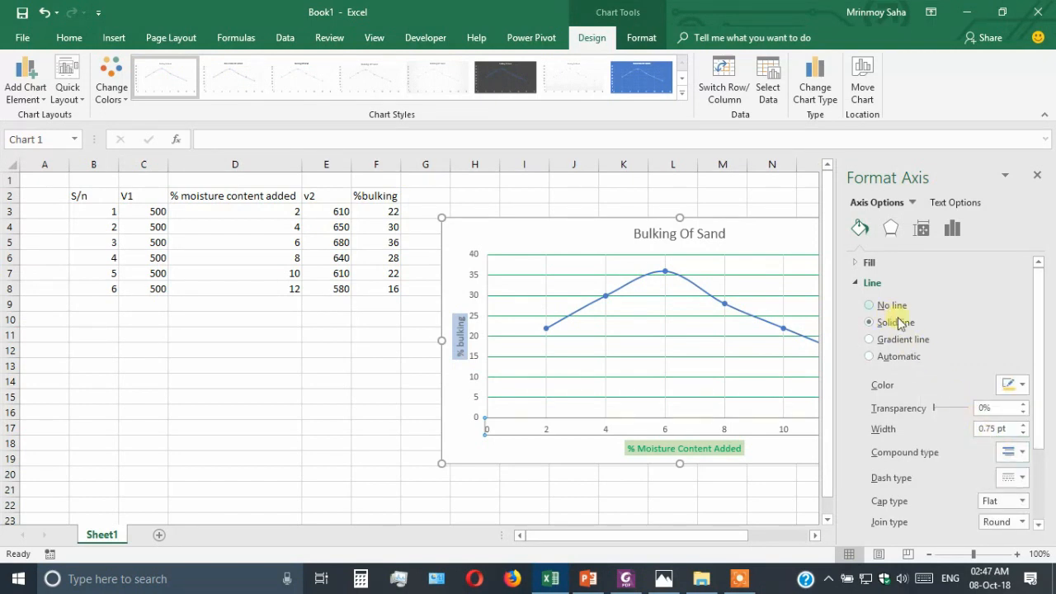
pyautogui.click(1020, 384)
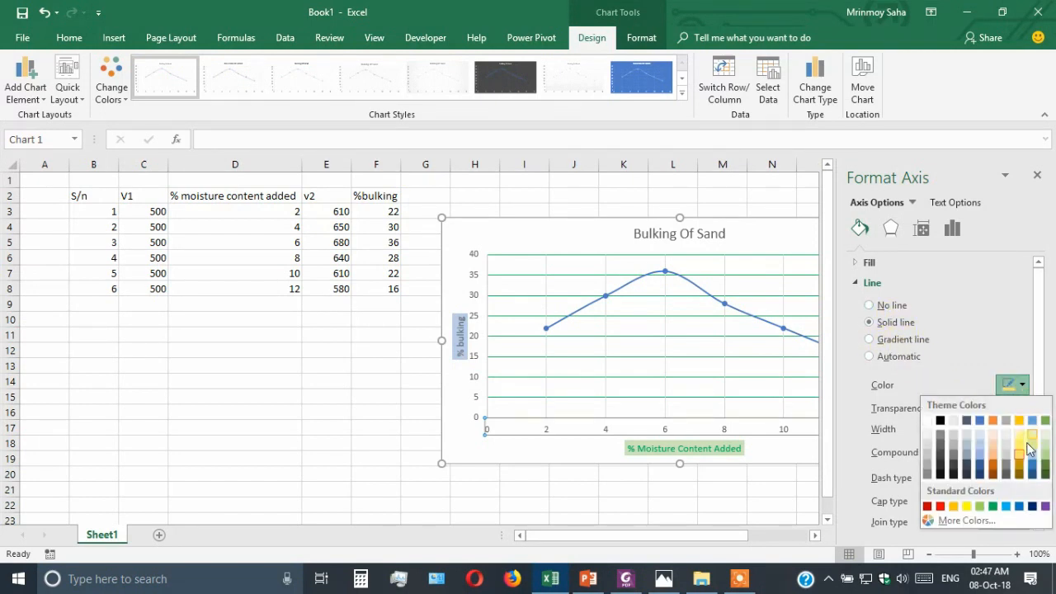
pyautogui.click(1020, 472)
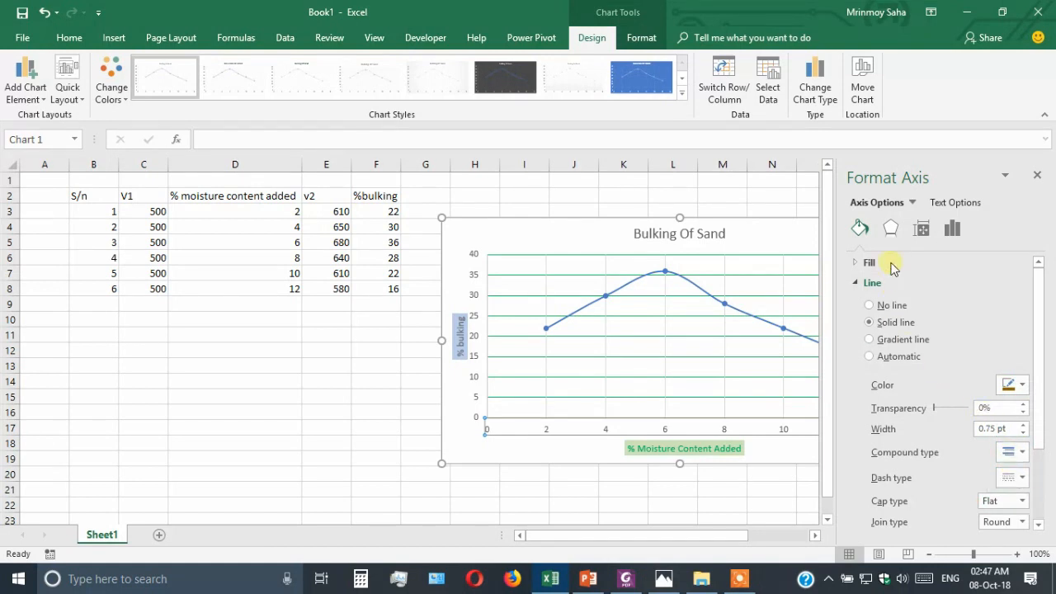
# Color the chart's vertical major gridlines red.
pyautogui.click(913, 202)
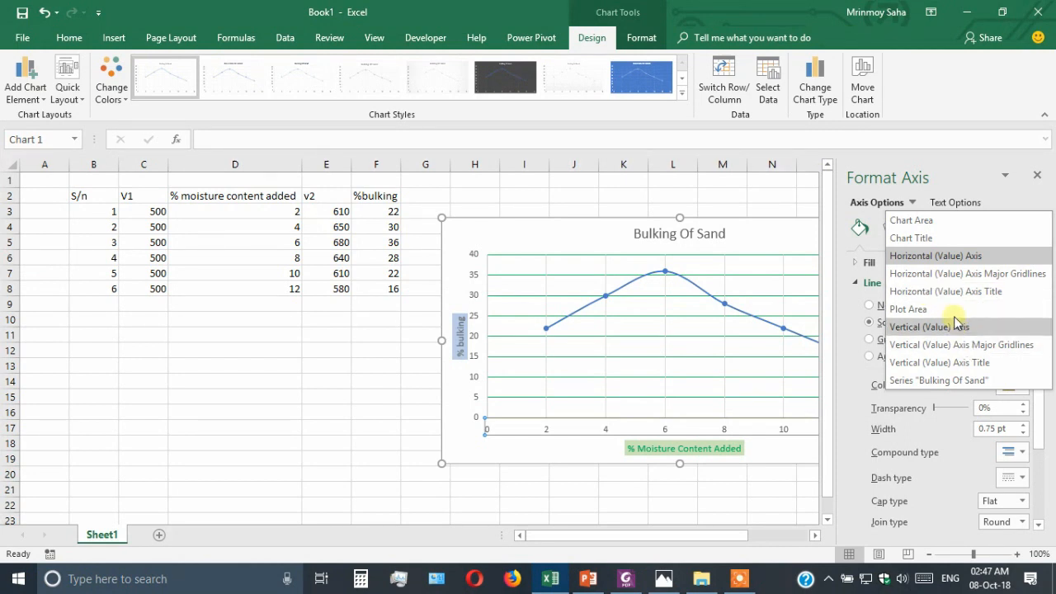
pyautogui.click(507, 284)
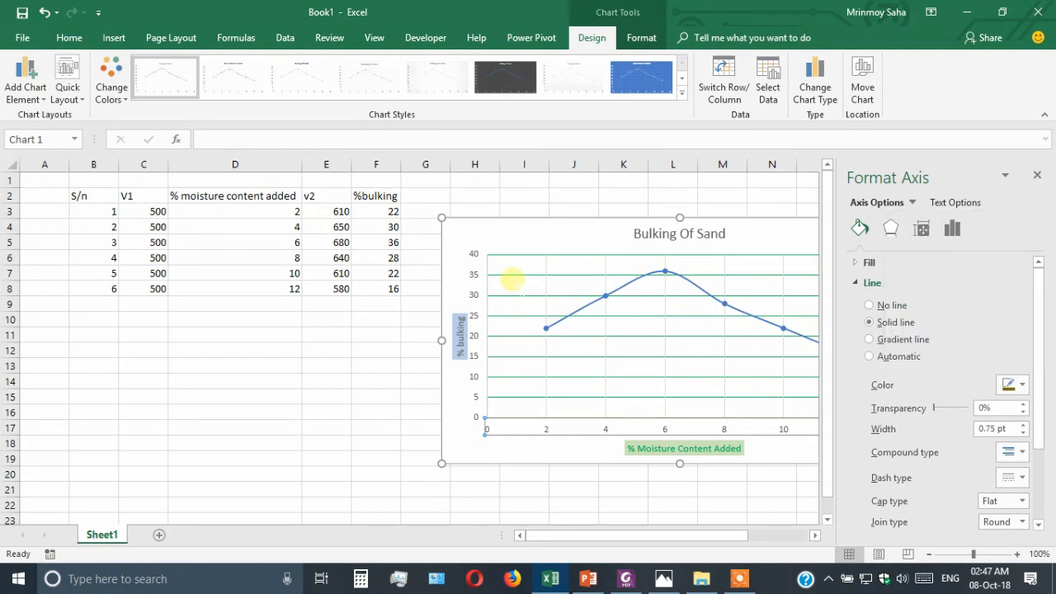
pyautogui.click(514, 269)
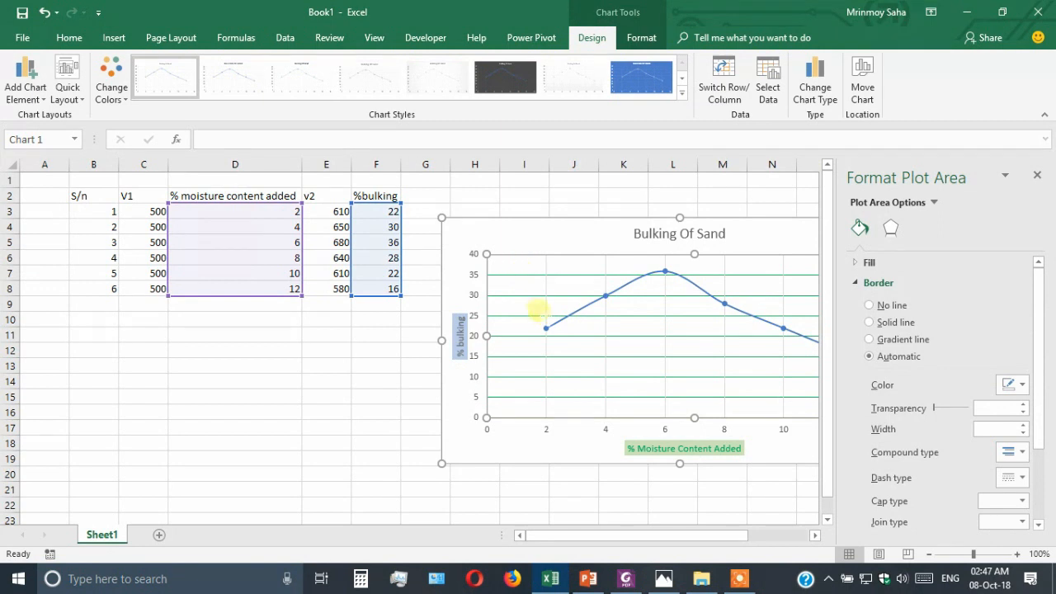
pyautogui.click(546, 309)
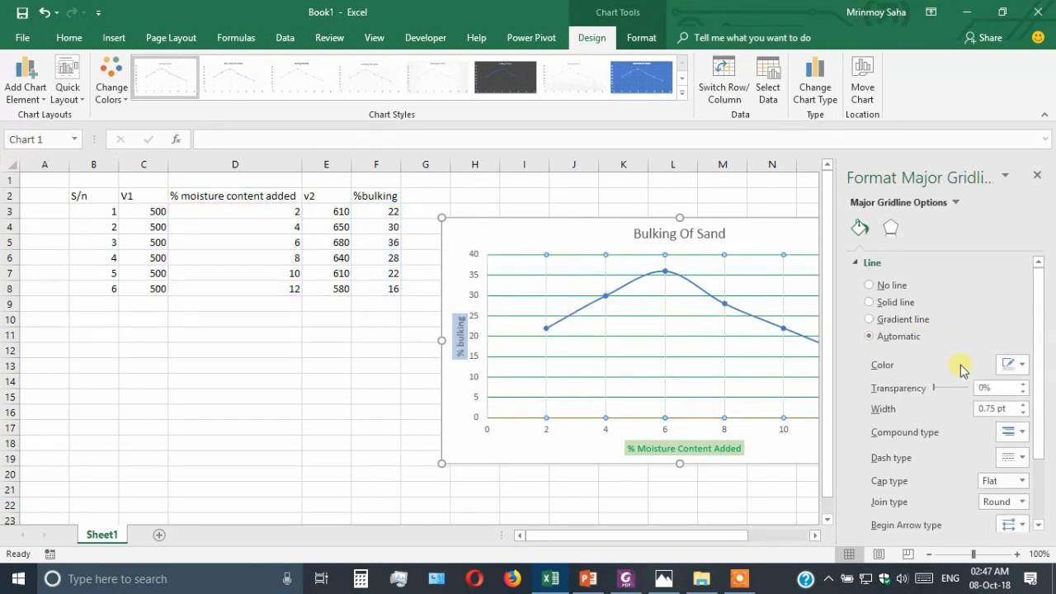
pyautogui.scroll(-1, 932, 421)
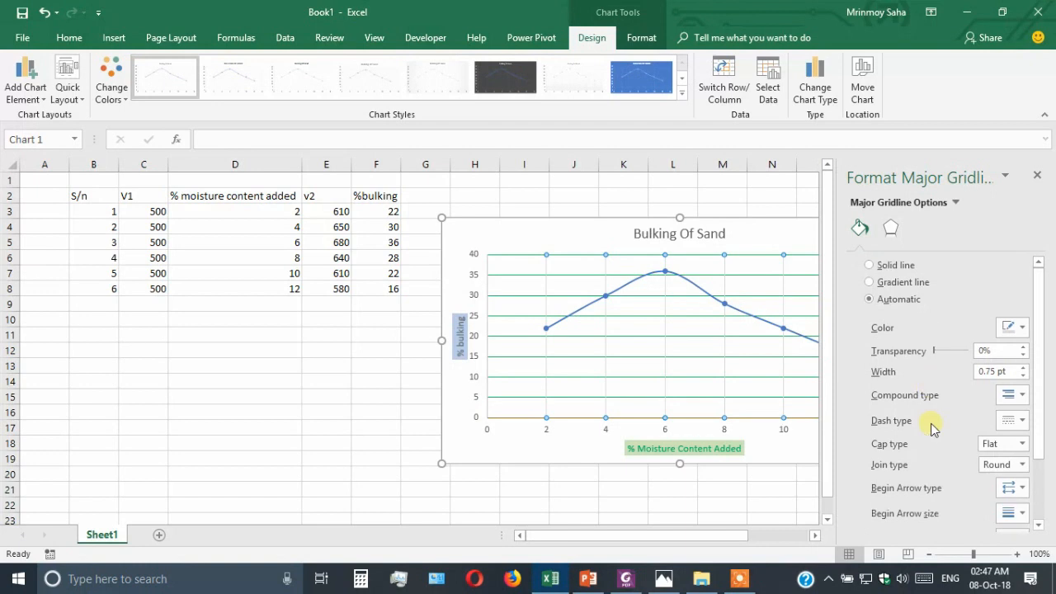
pyautogui.click(1021, 328)
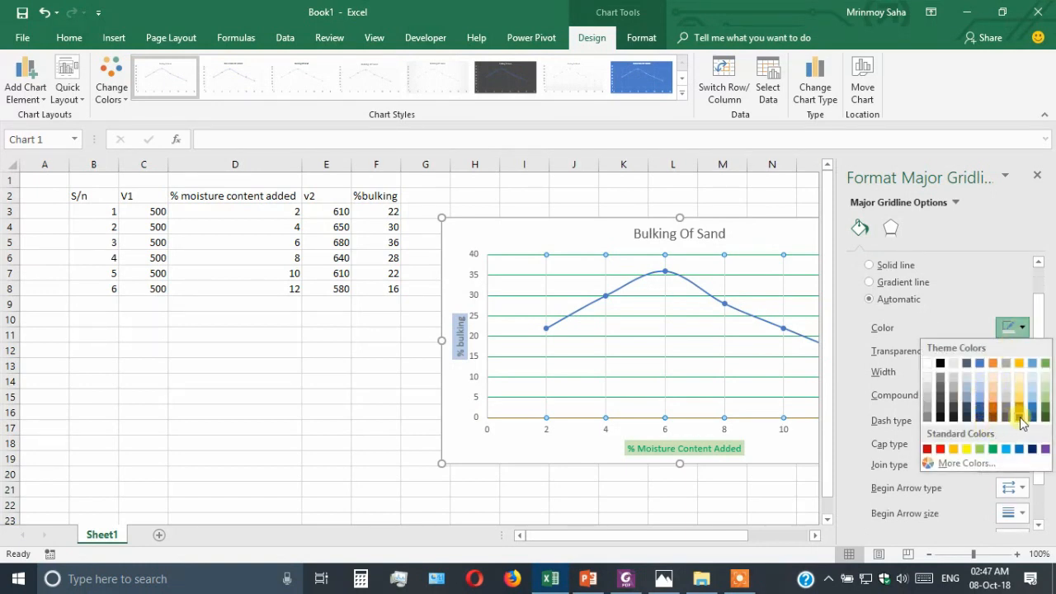
pyautogui.click(939, 448)
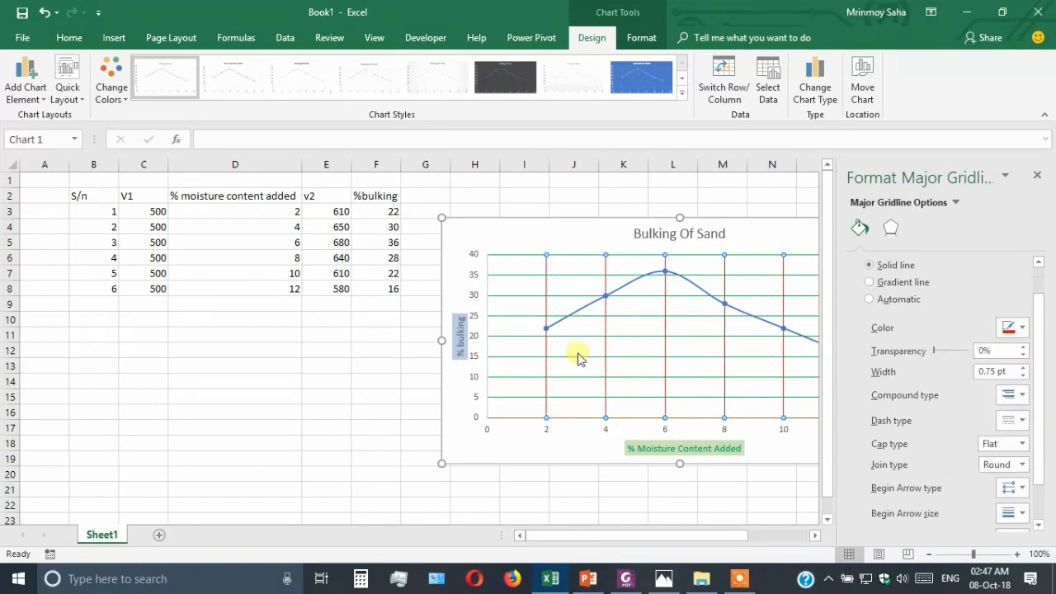
# Move the whole chart left and slightly up so that it spans columns D to M.
pyautogui.click(955, 202)
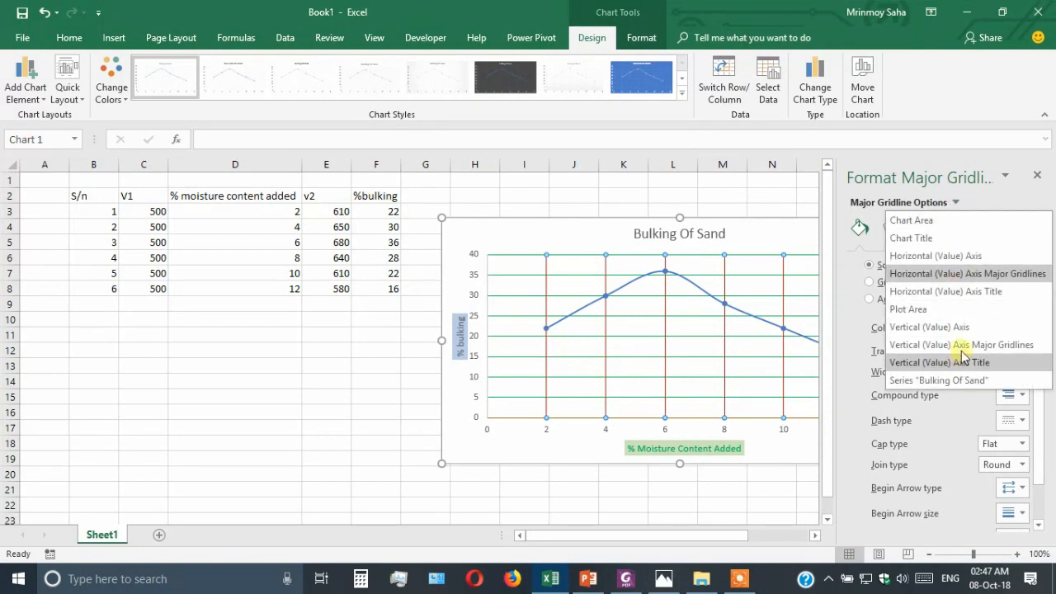
pyautogui.click(608, 316)
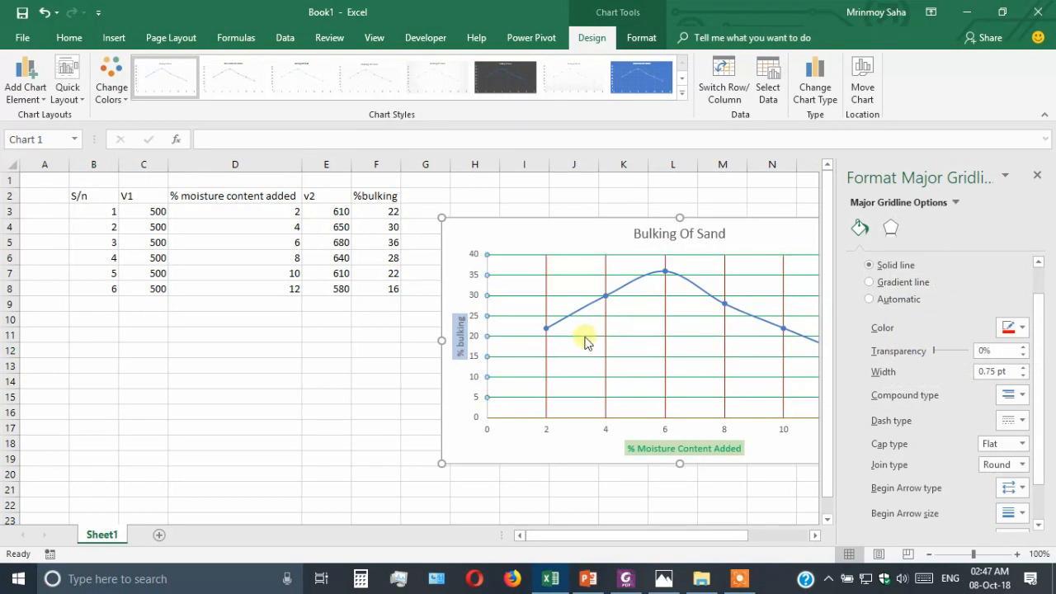
pyautogui.click(582, 344)
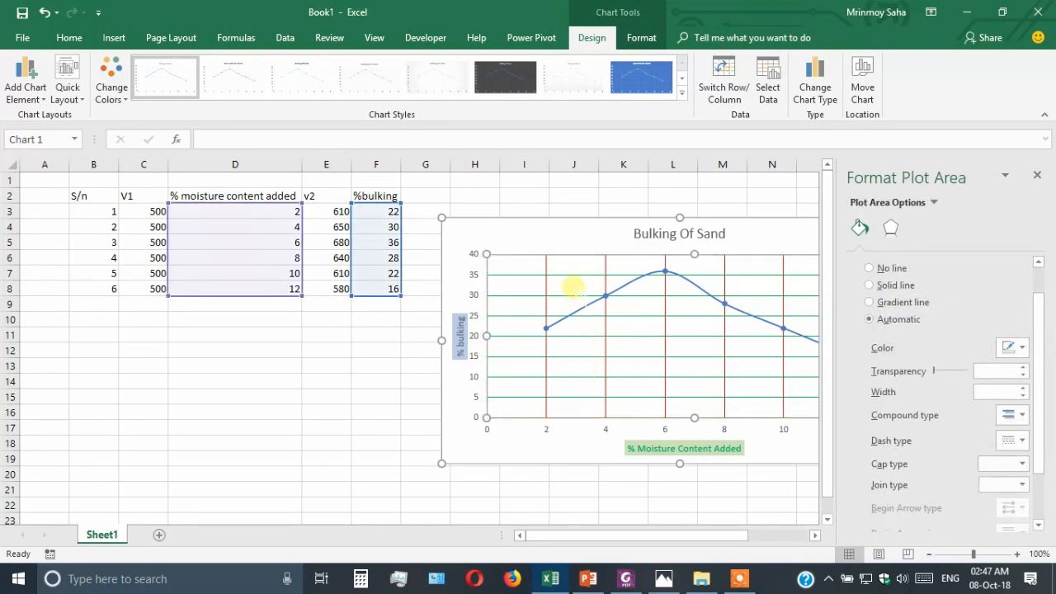
pyautogui.click(639, 217)
pyautogui.moveTo(639, 217); pyautogui.dragTo(434, 190)
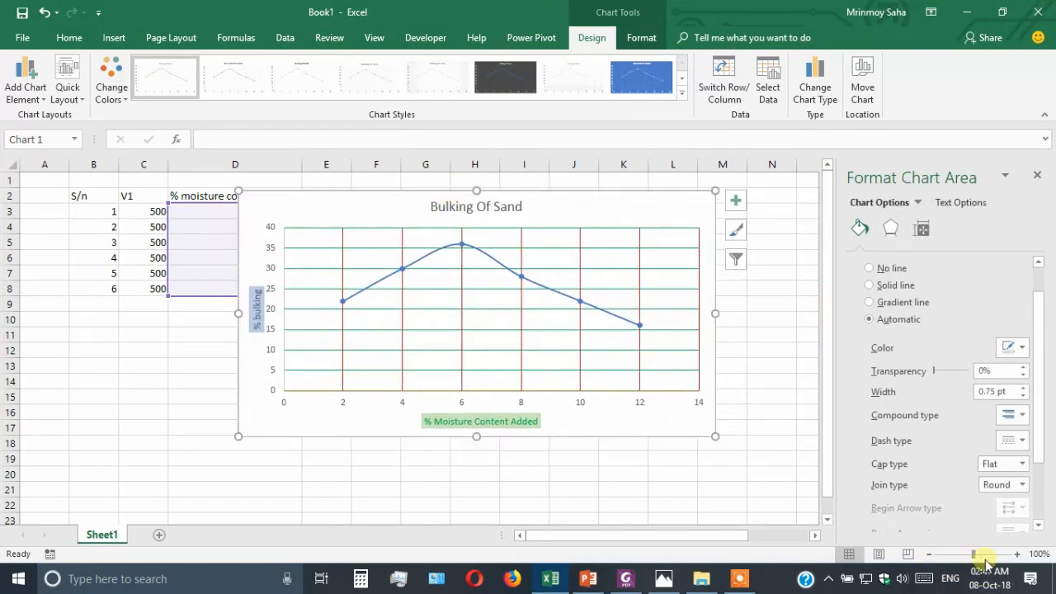